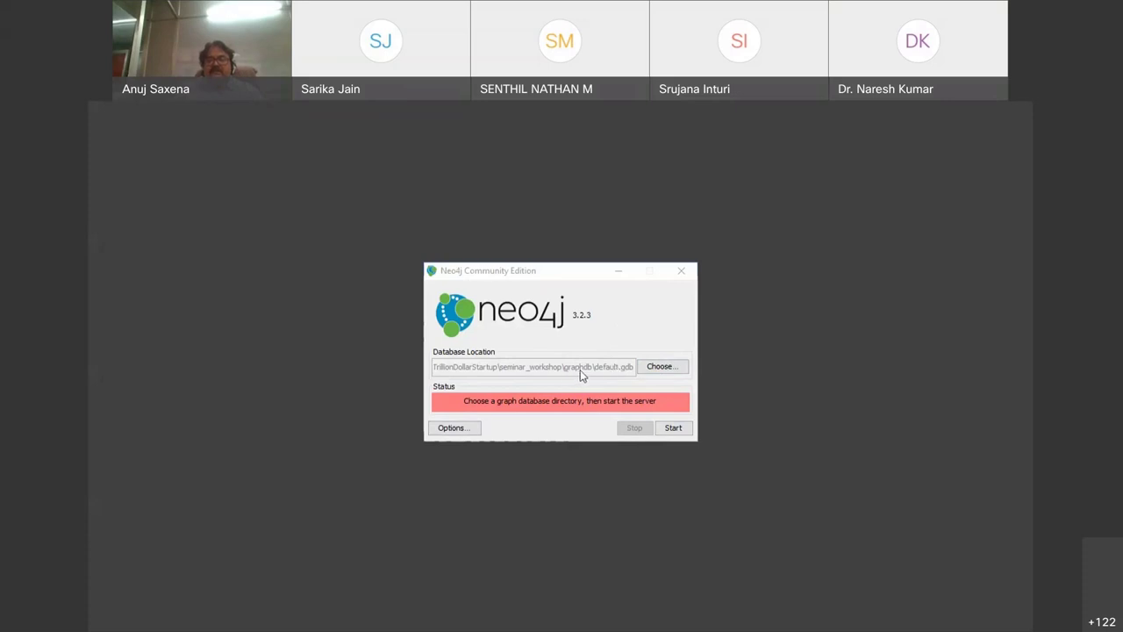
# Examine the contents and parent folders of the default.gdb database in the database location chooser, keeping the current location.
pyautogui.click(648, 369)
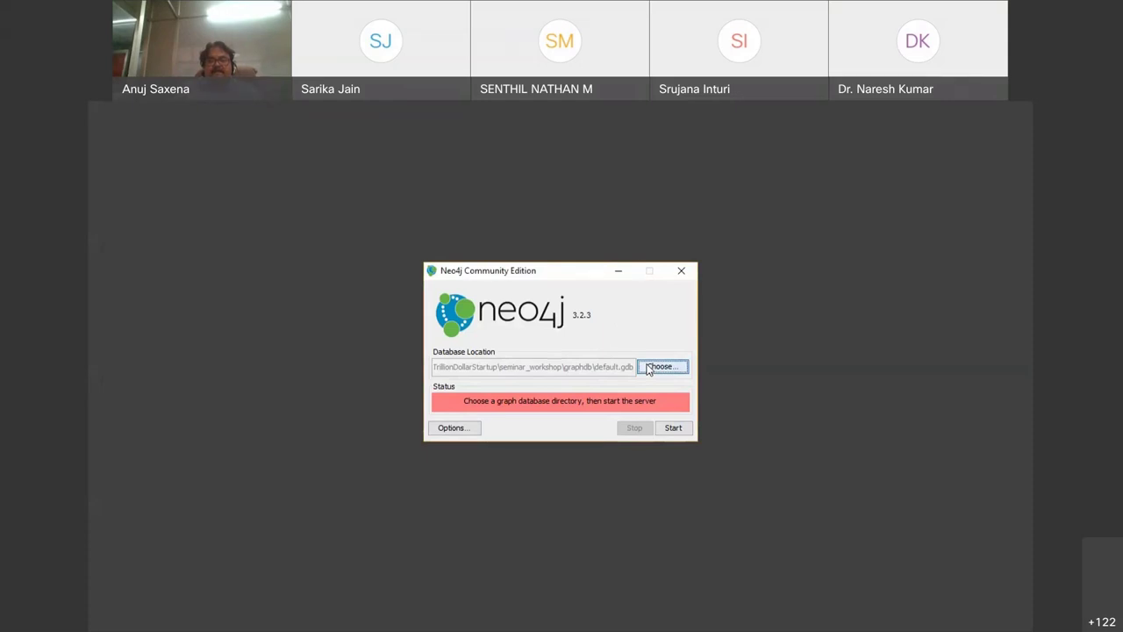
pyautogui.click(649, 370)
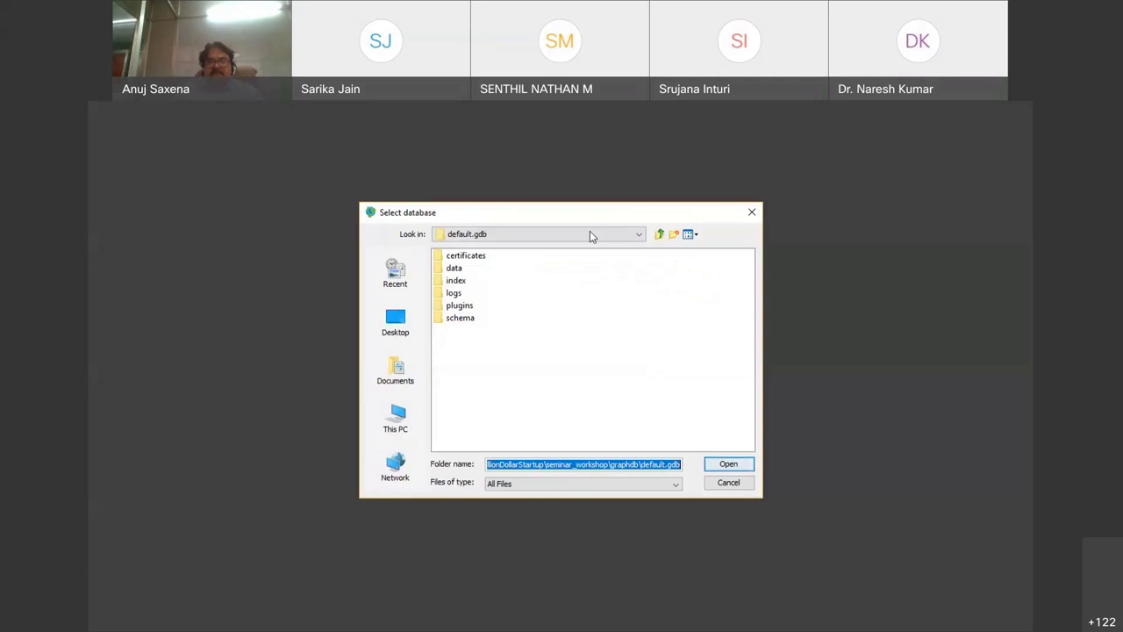
pyautogui.click(559, 165)
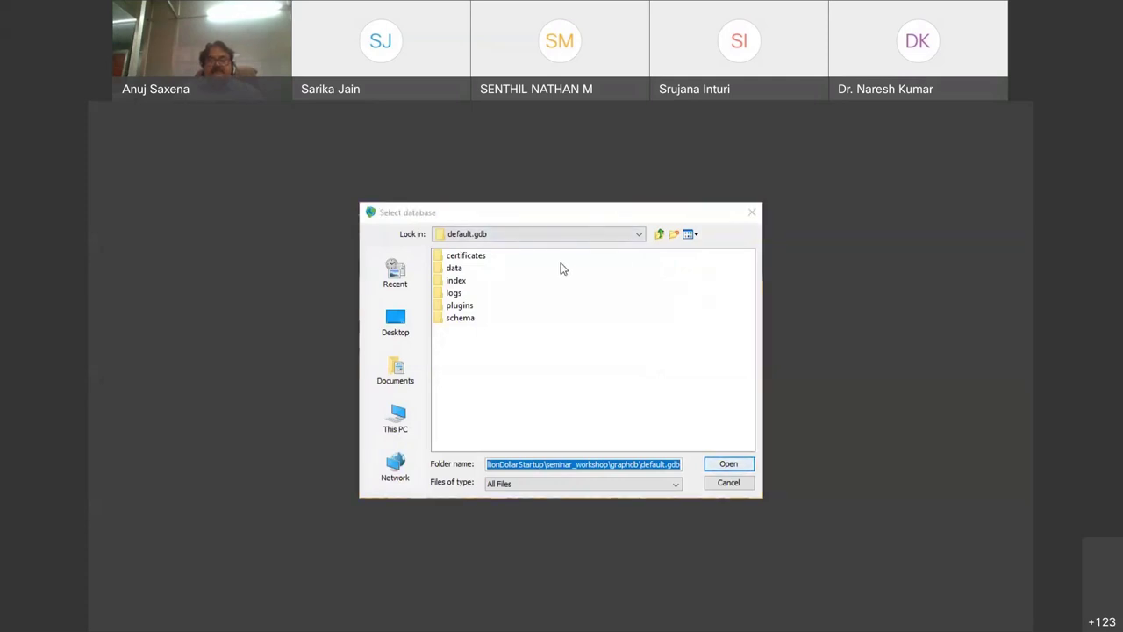
pyautogui.click(639, 235)
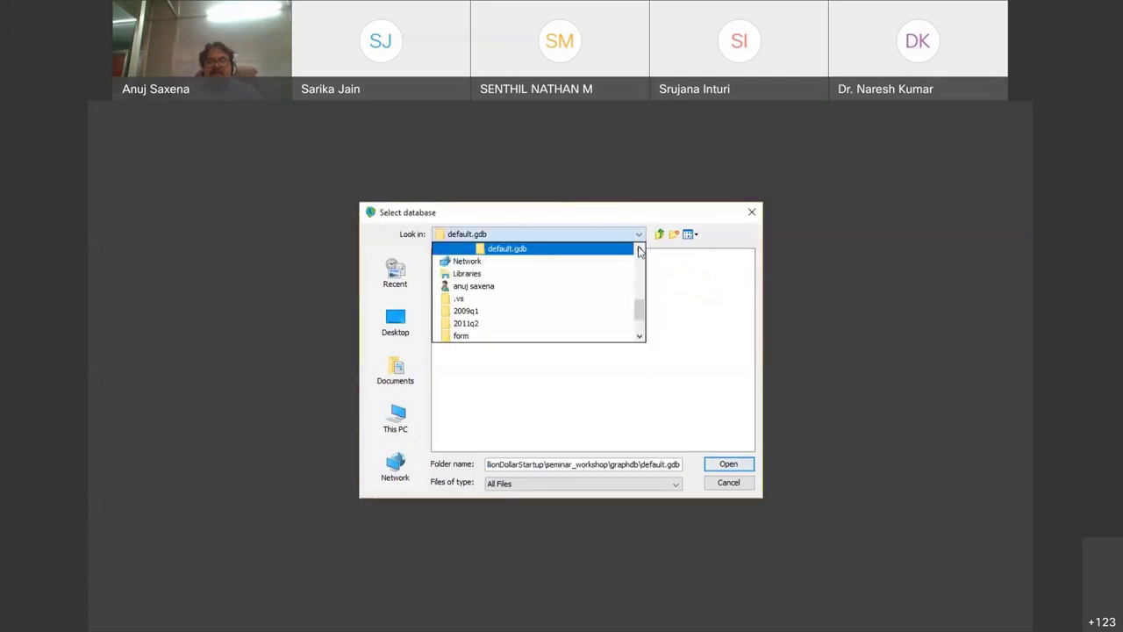
pyautogui.click(639, 249)
pyautogui.click(638, 250)
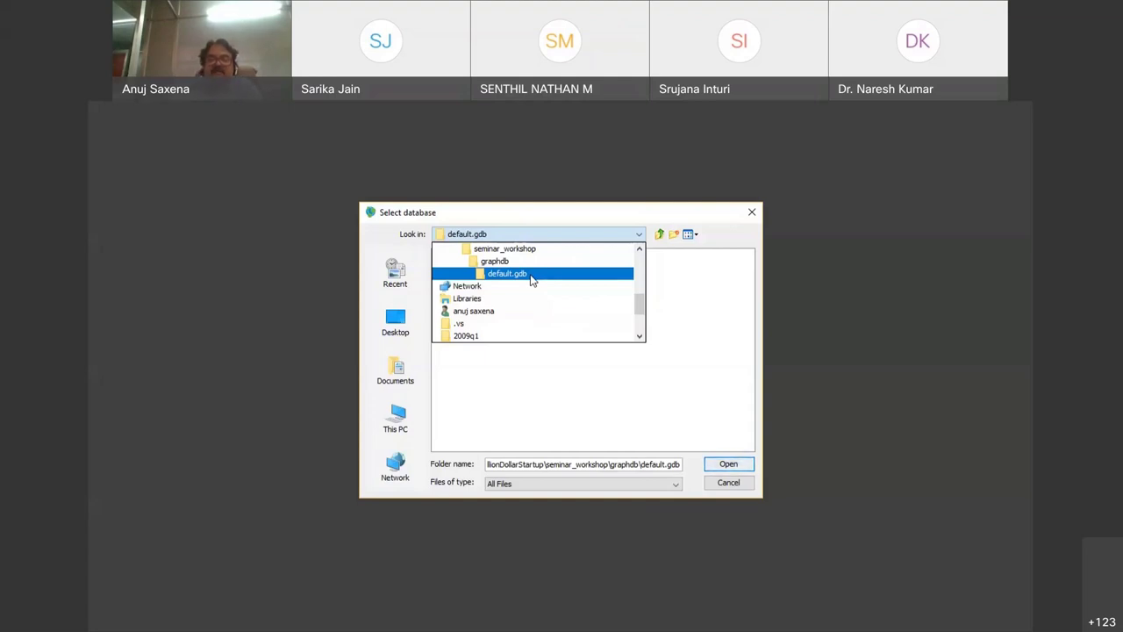
pyautogui.click(607, 361)
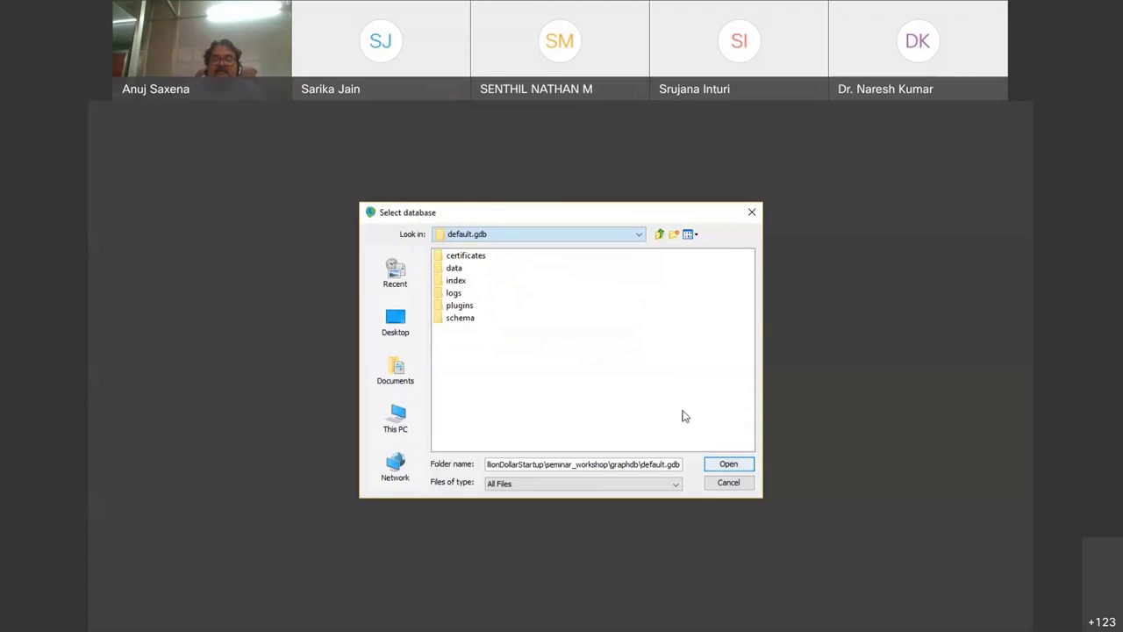
pyautogui.click(720, 485)
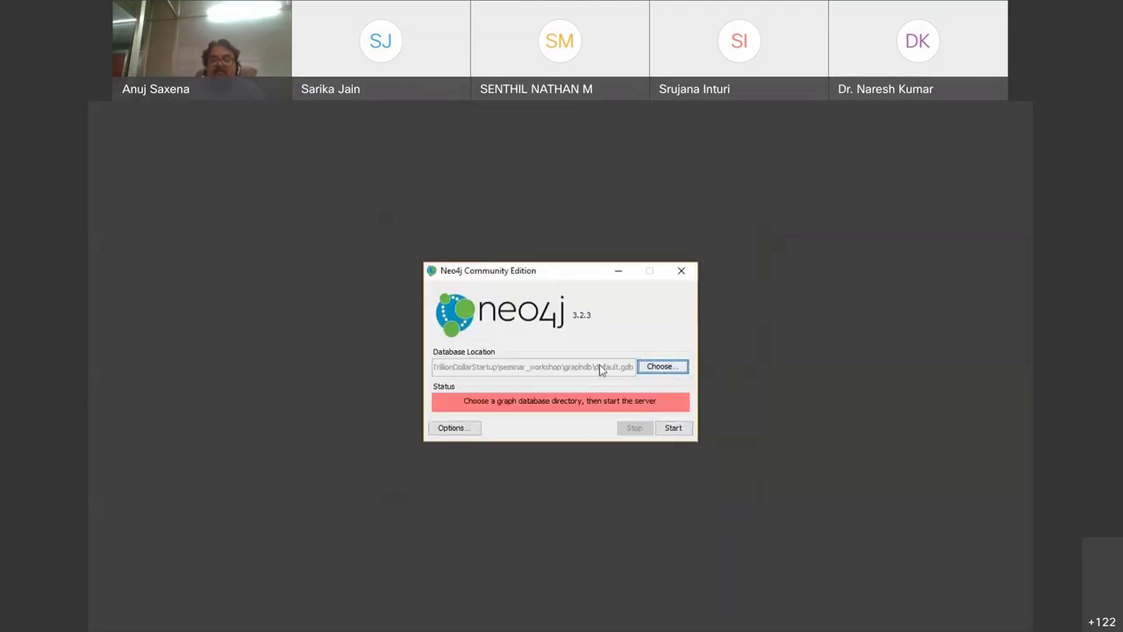
pyautogui.click(673, 428)
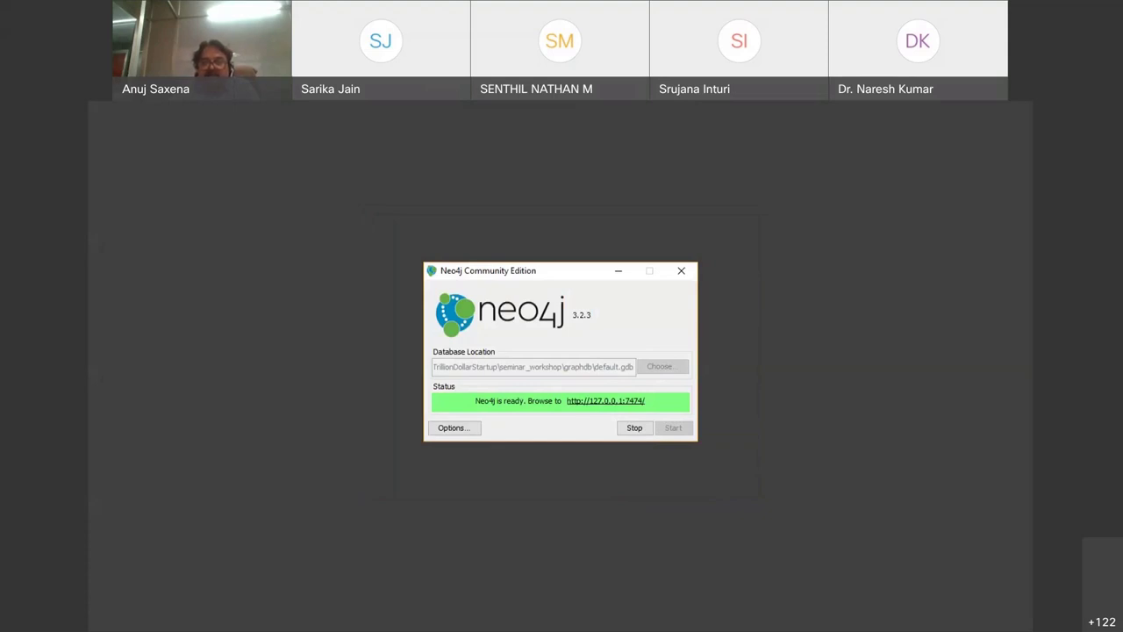
pyautogui.click(607, 402)
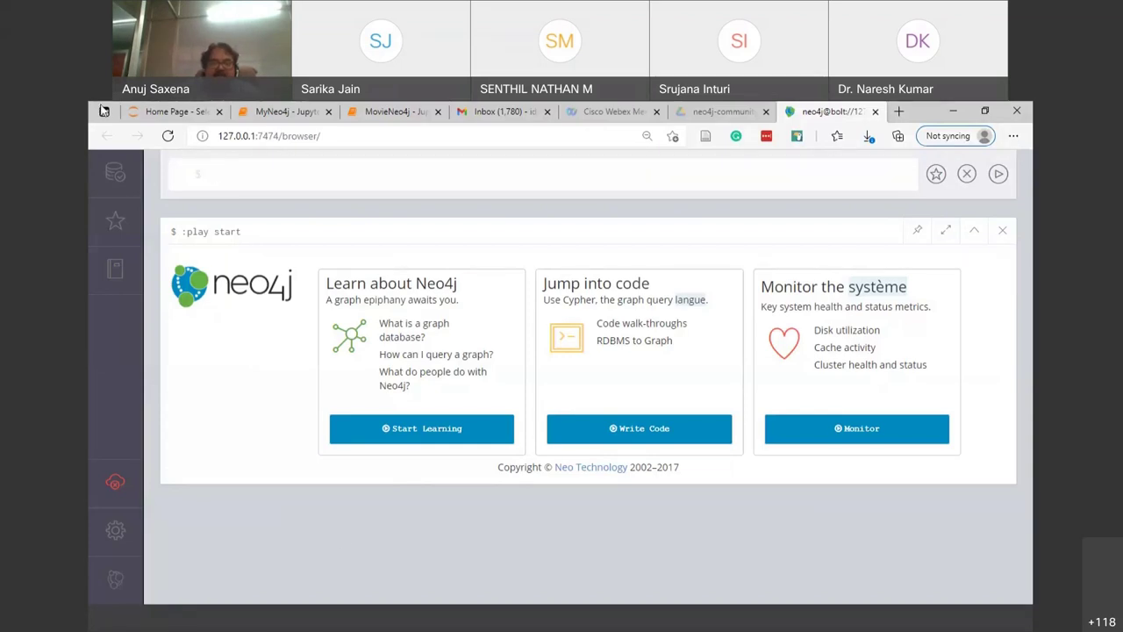
pyautogui.click(111, 170)
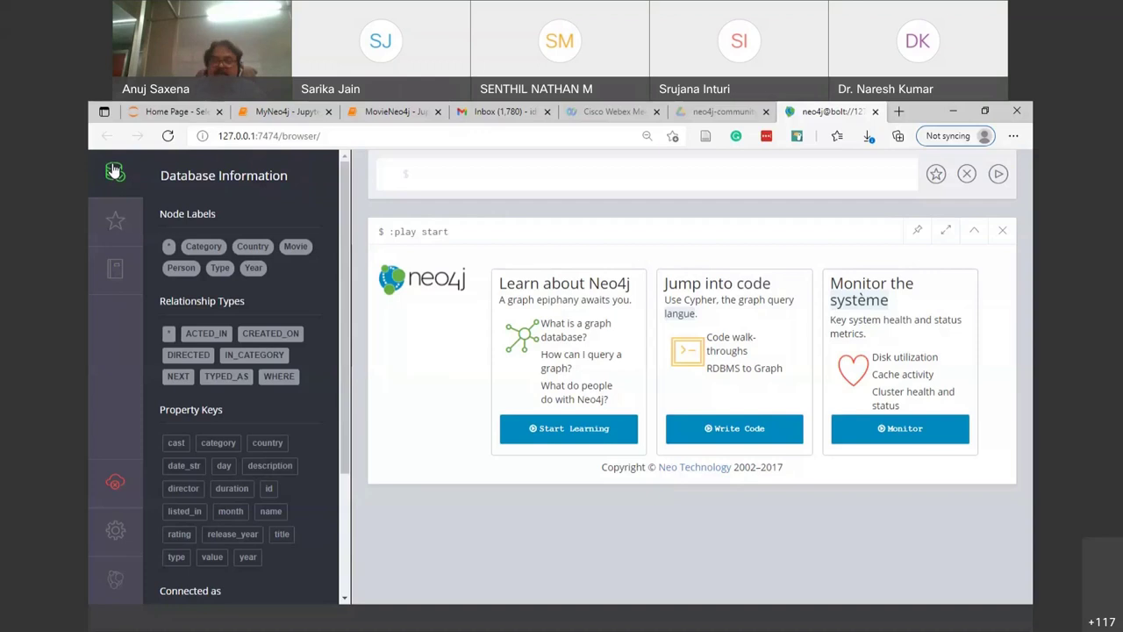
# Query up to 25 nodes of any label, followed by one query each for Category, Country, Movie, Year, Type and Person nodes.
pyautogui.click(167, 248)
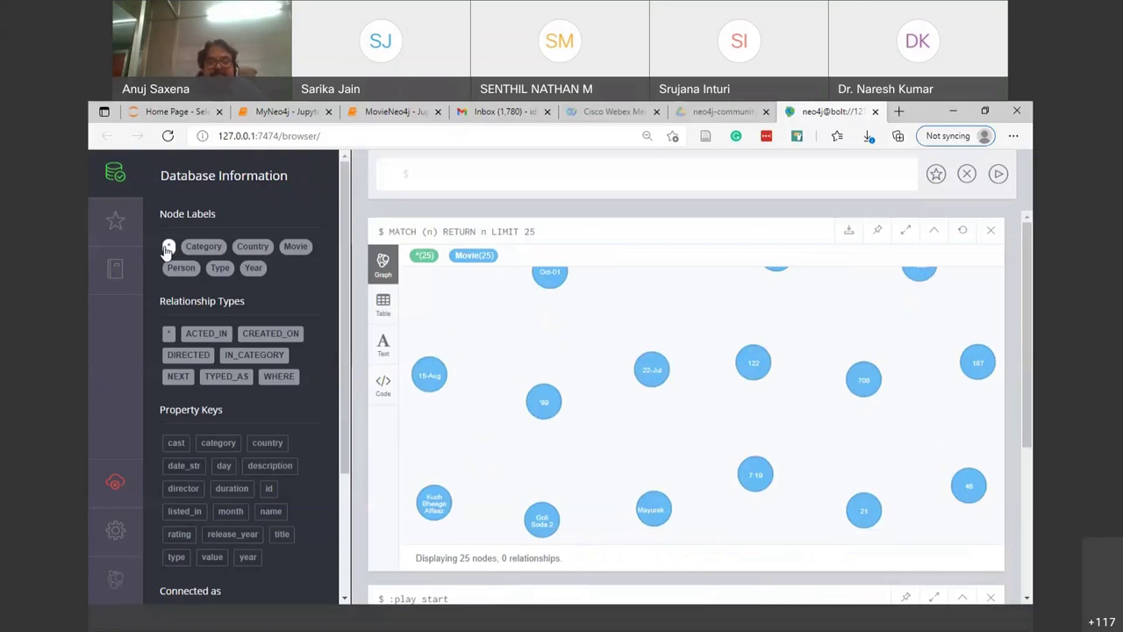
pyautogui.click(202, 247)
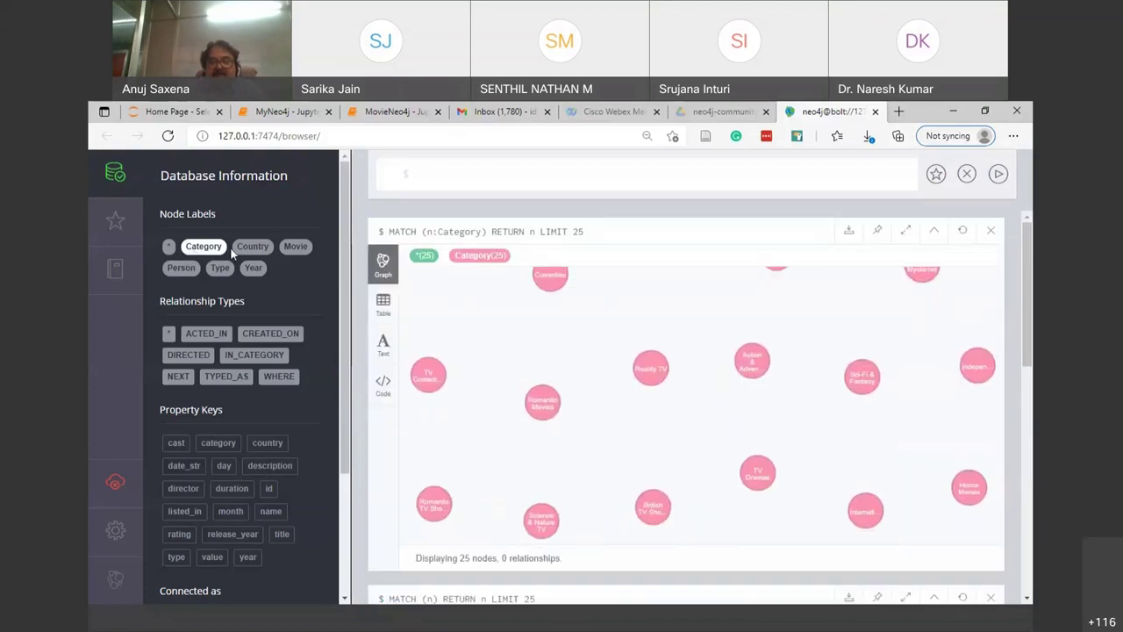
pyautogui.click(246, 250)
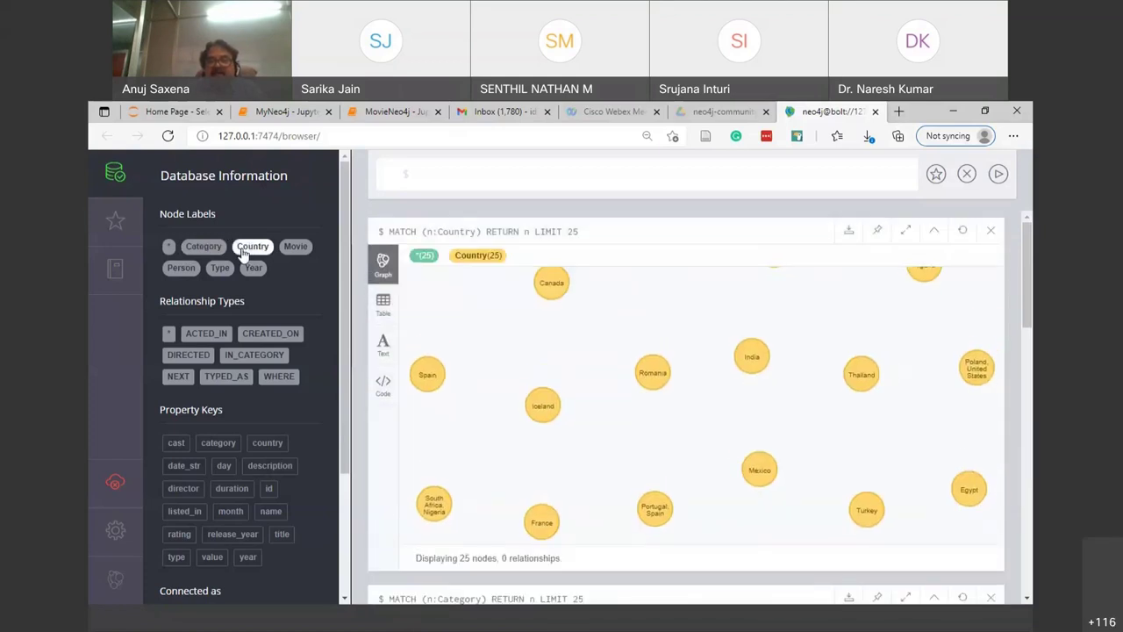
pyautogui.click(297, 248)
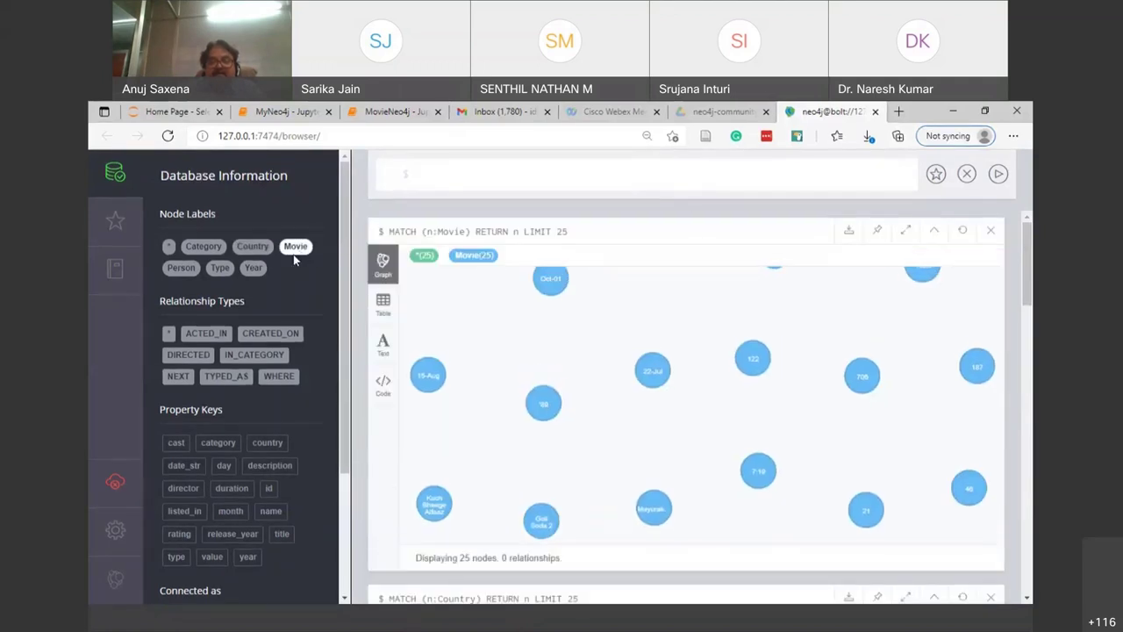
pyautogui.click(253, 268)
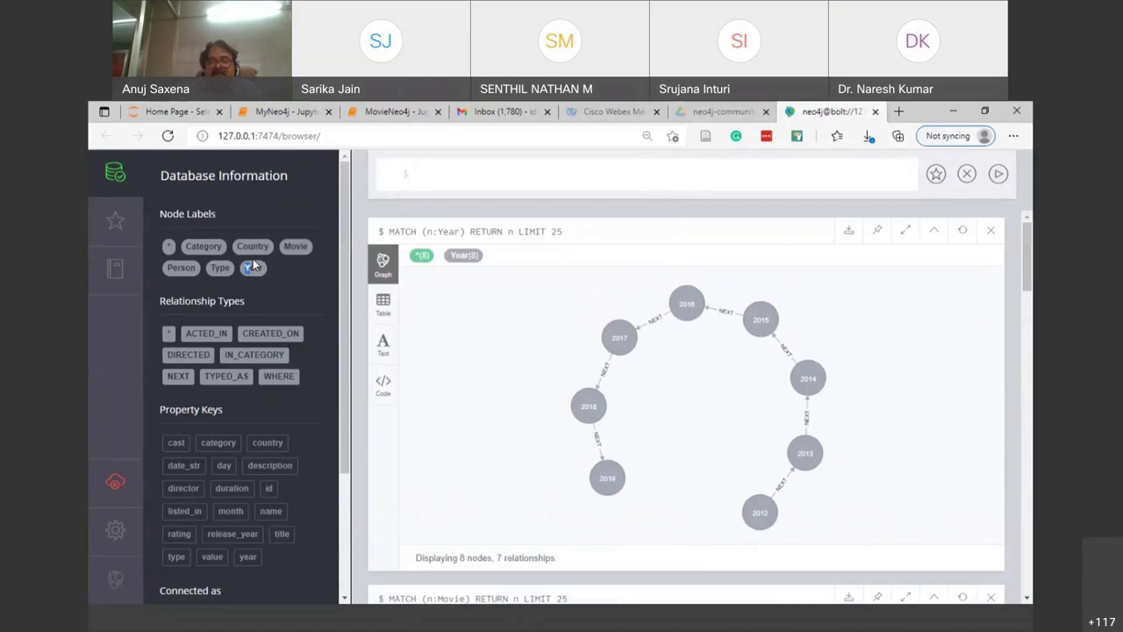
pyautogui.click(219, 267)
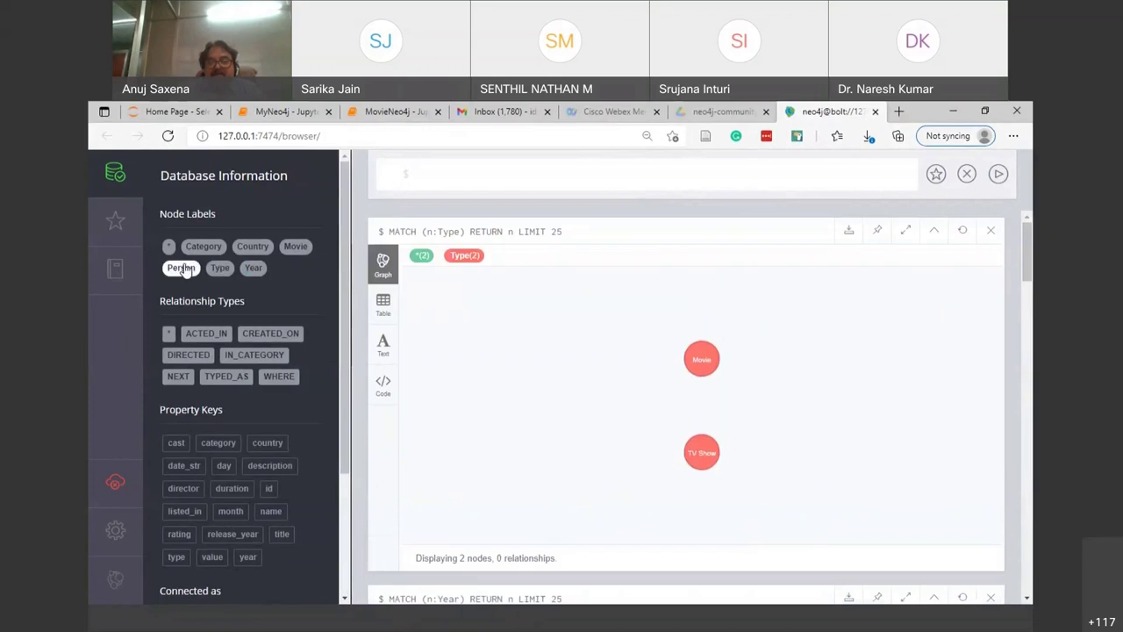
pyautogui.click(182, 268)
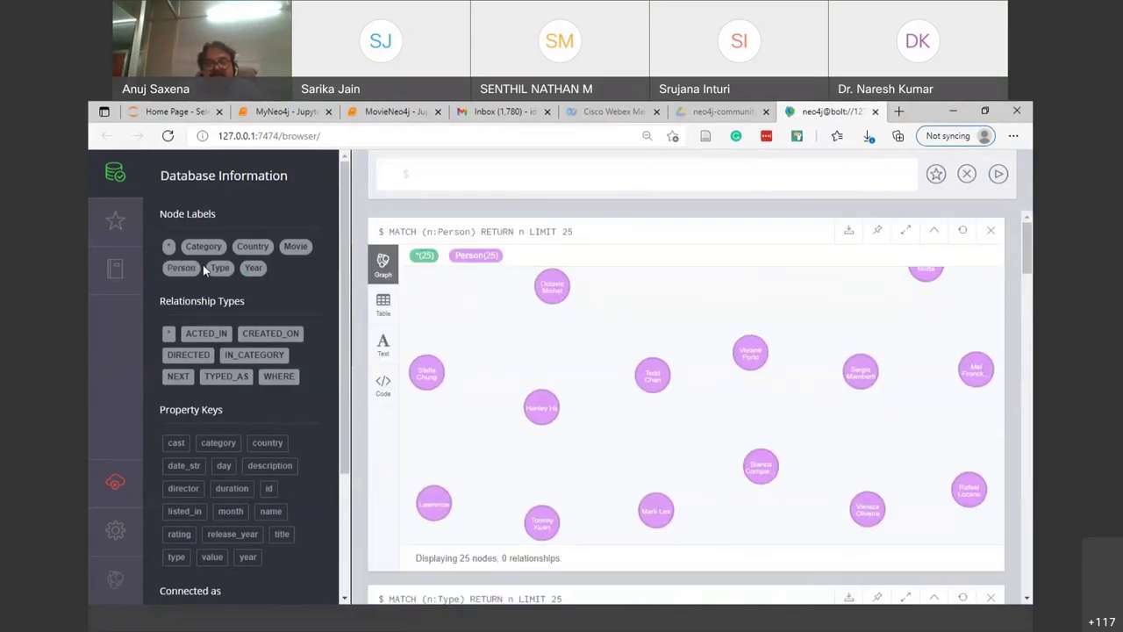
# Query up to 25 relationships of any type and examine how the nodes connect in the graph.
pyautogui.click(169, 335)
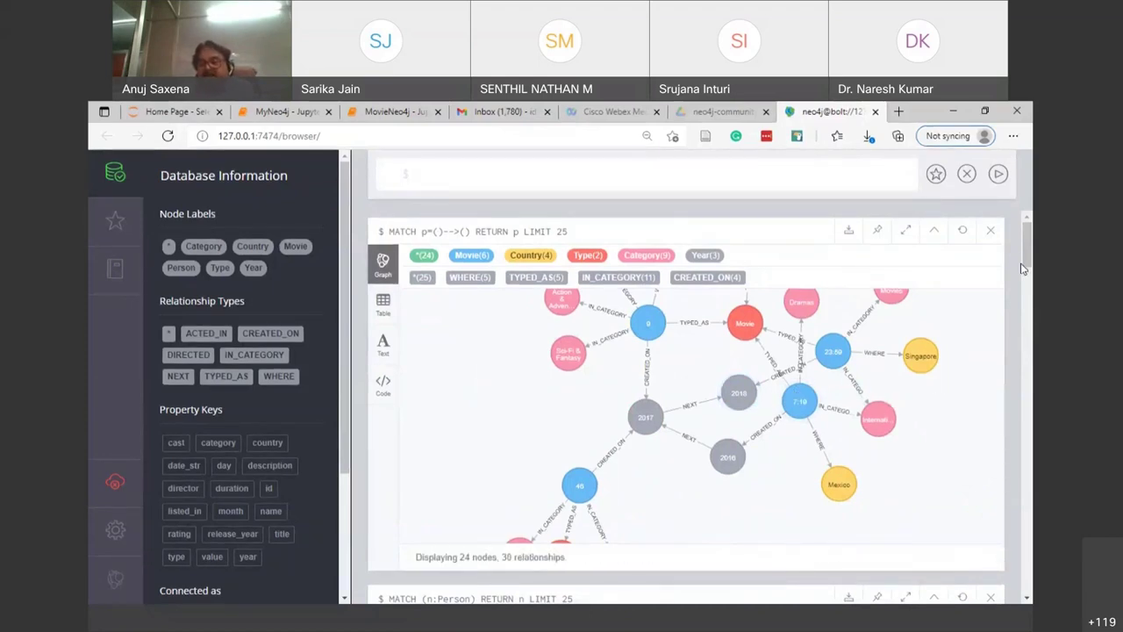
pyautogui.scroll(-2, 1027, 250)
pyautogui.scroll(-1, 1018, 267)
pyautogui.scroll(4, 1018, 266)
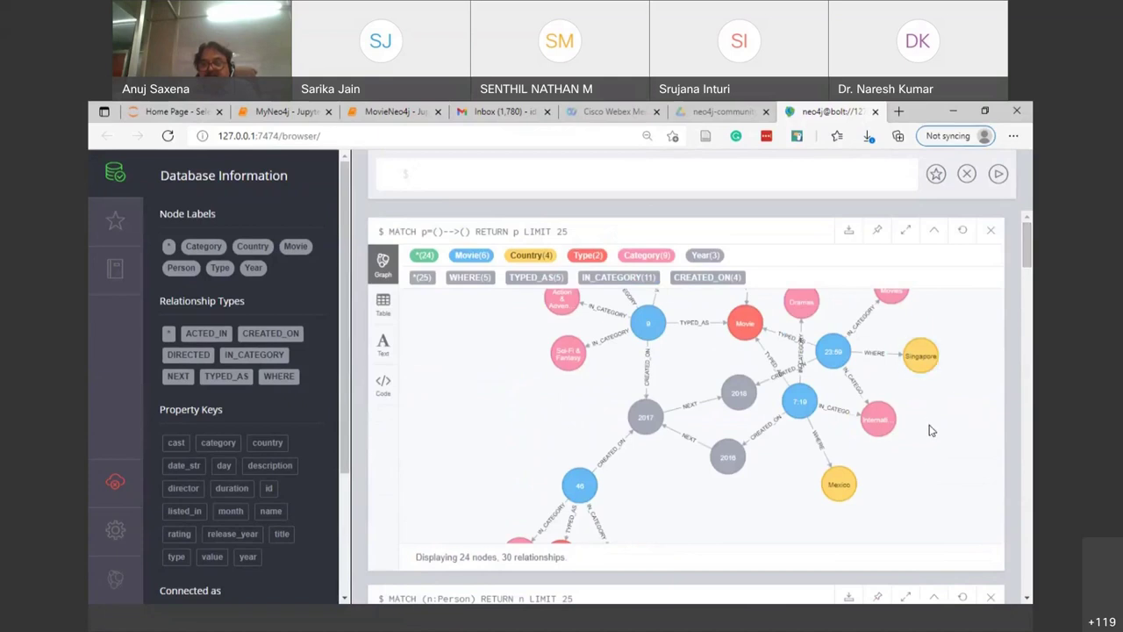
pyautogui.moveTo(471, 369); pyautogui.dragTo(469, 316)
pyautogui.moveTo(482, 447); pyautogui.dragTo(491, 303)
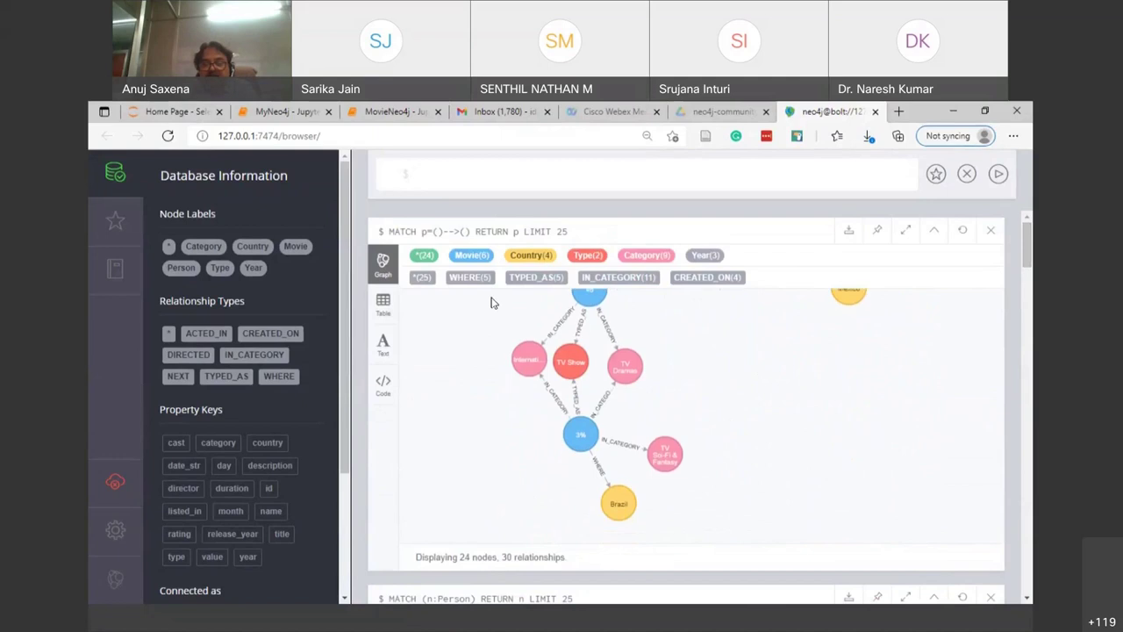
pyautogui.moveTo(493, 502); pyautogui.dragTo(468, 545)
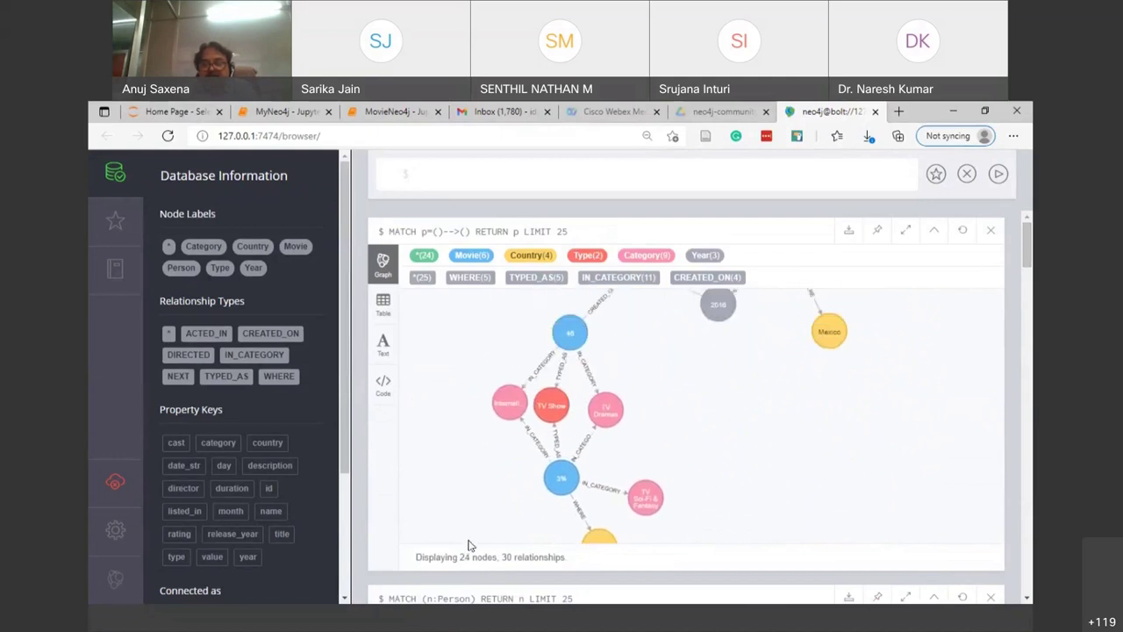
pyautogui.moveTo(479, 351); pyautogui.dragTo(436, 434)
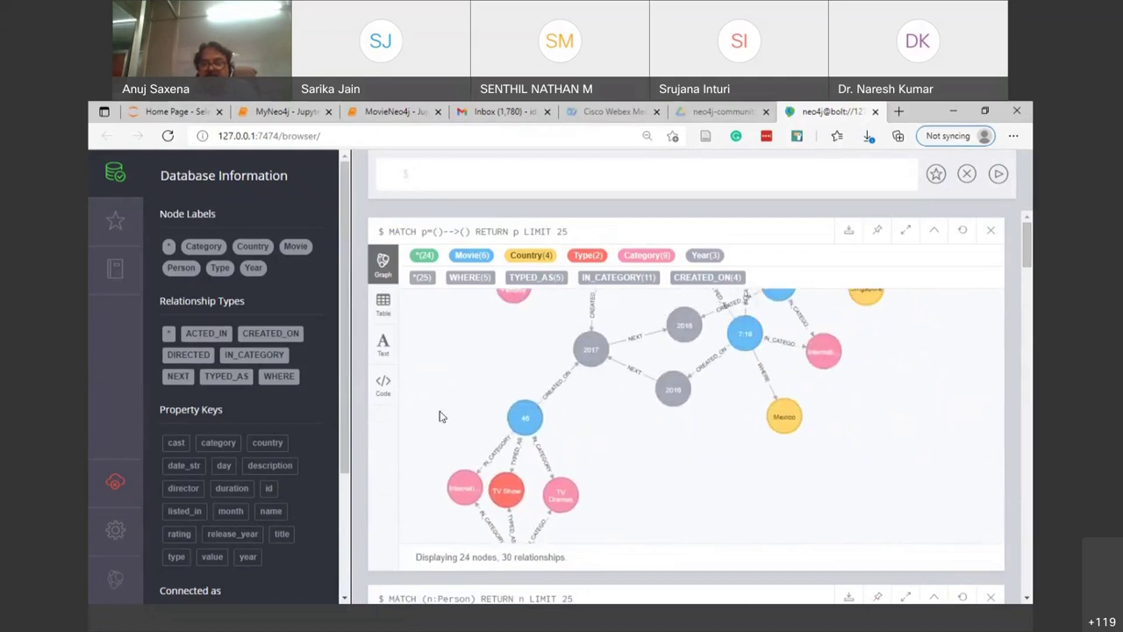
pyautogui.moveTo(642, 409); pyautogui.dragTo(627, 460)
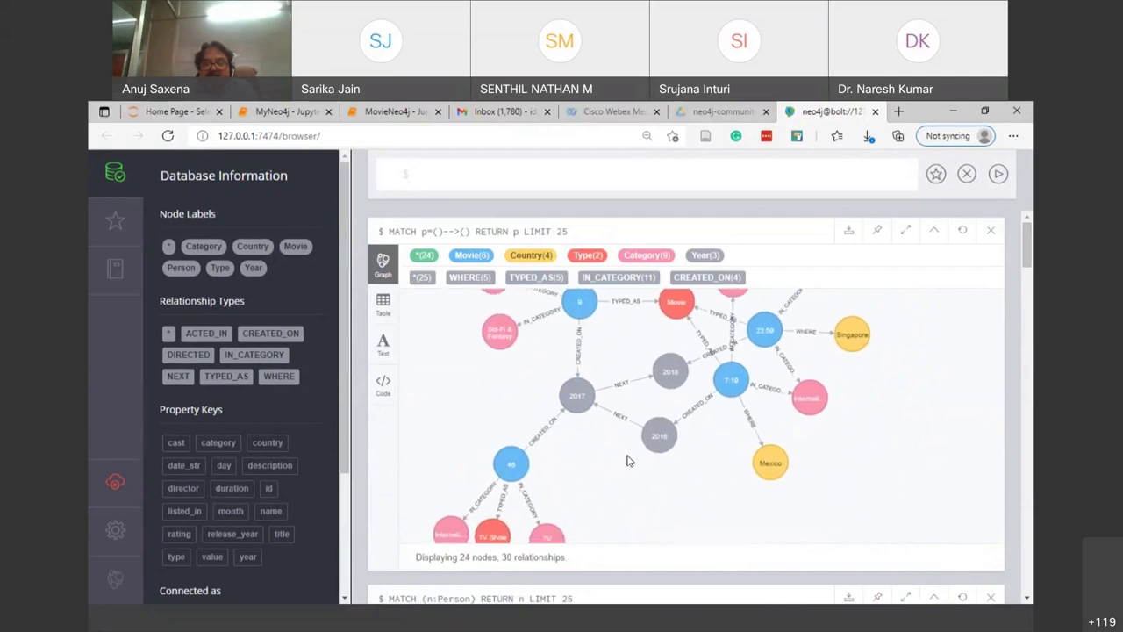
# Inspect the 2017 year node and expand the neighbours of the Mexico country node.
pyautogui.click(588, 406)
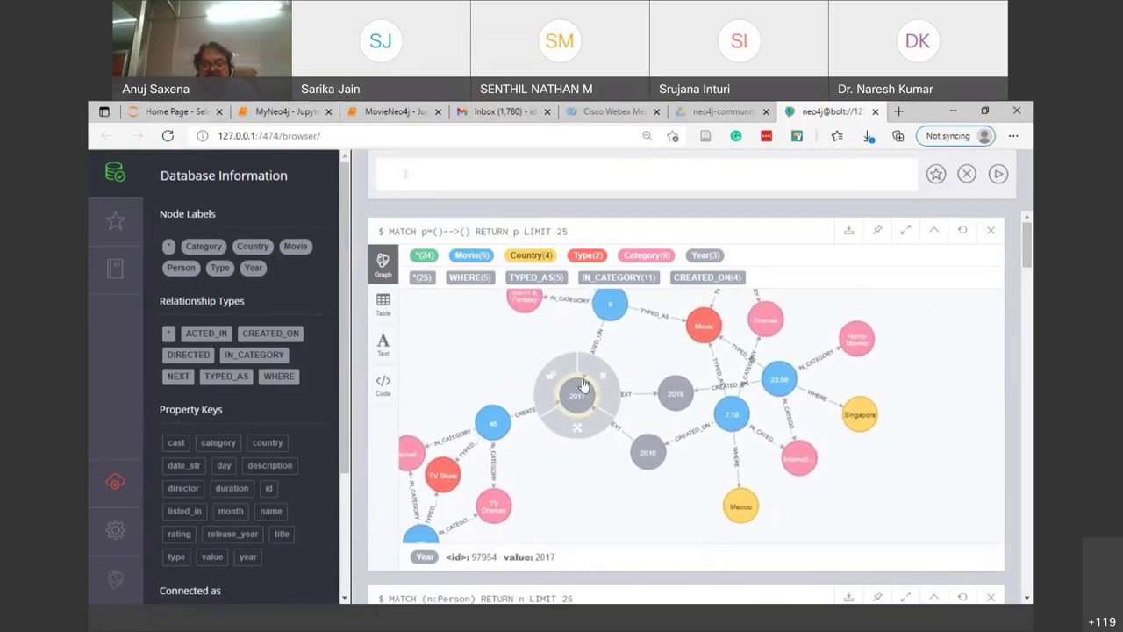
pyautogui.click(731, 508)
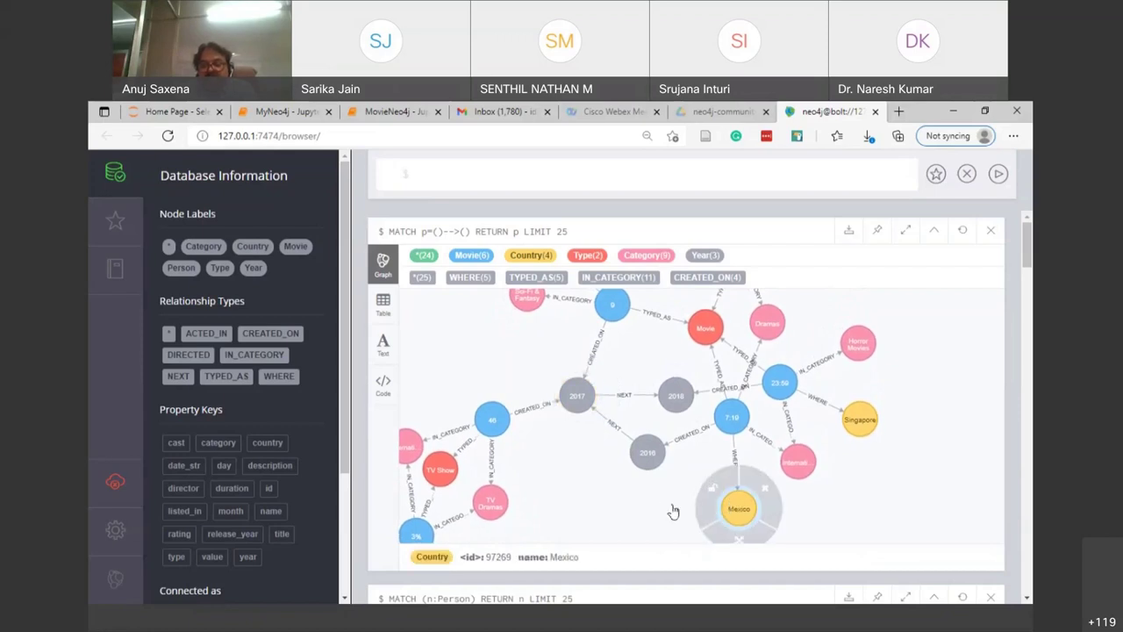
pyautogui.click(739, 537)
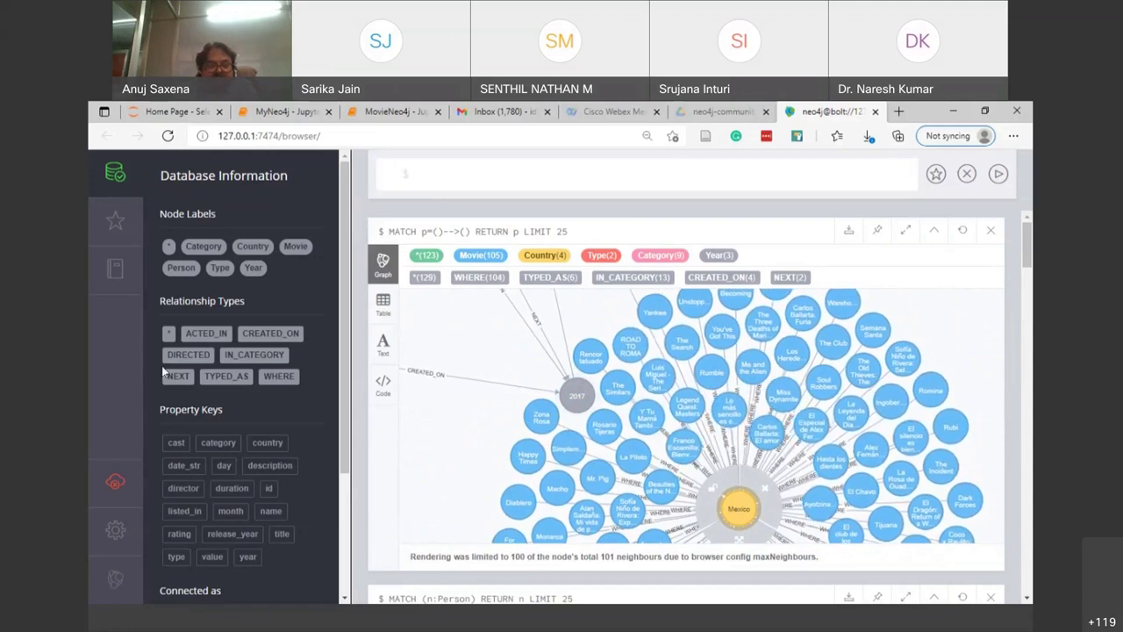
# Query up to 25 relationships of any type, of type NEXT and of type ACTED_IN, and examine the ACTED_IN graph.
pyautogui.click(168, 337)
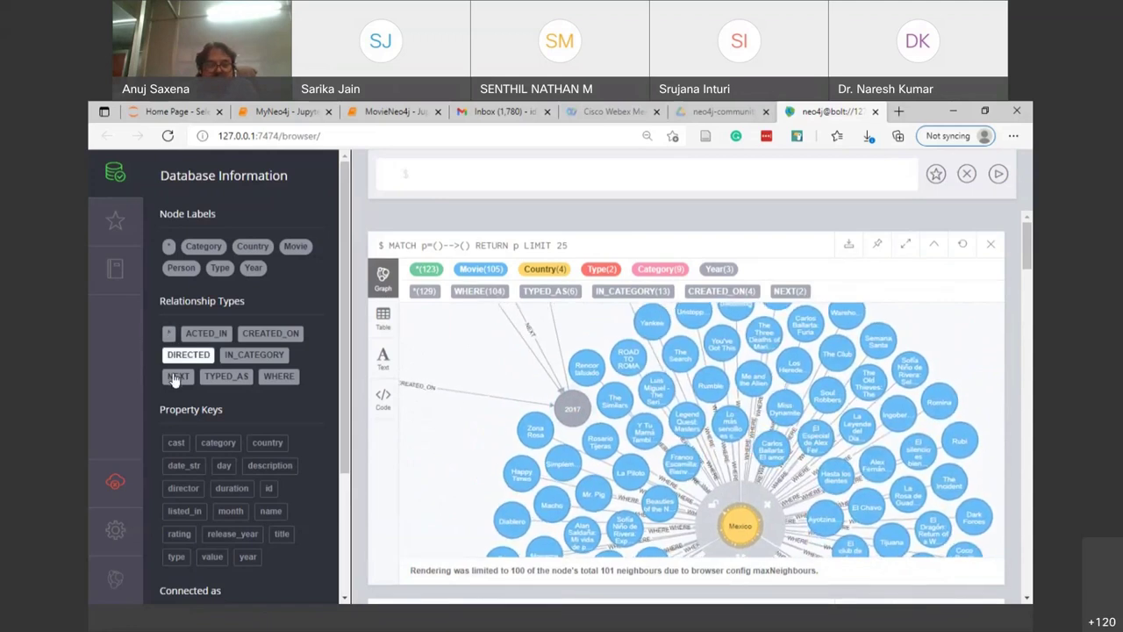
pyautogui.click(176, 376)
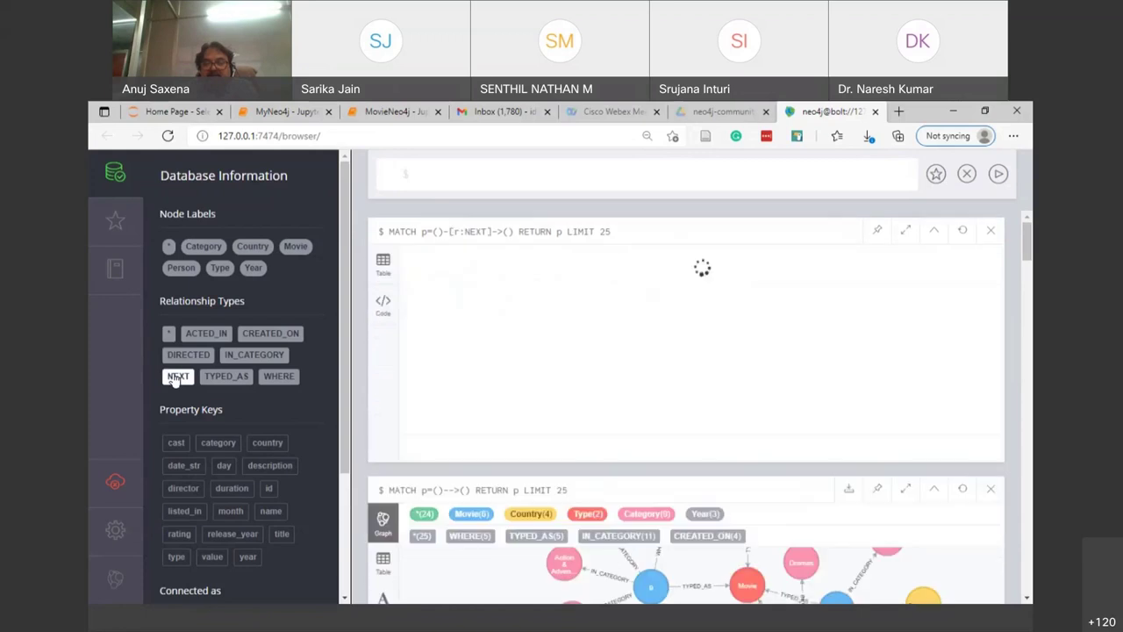
pyautogui.click(210, 338)
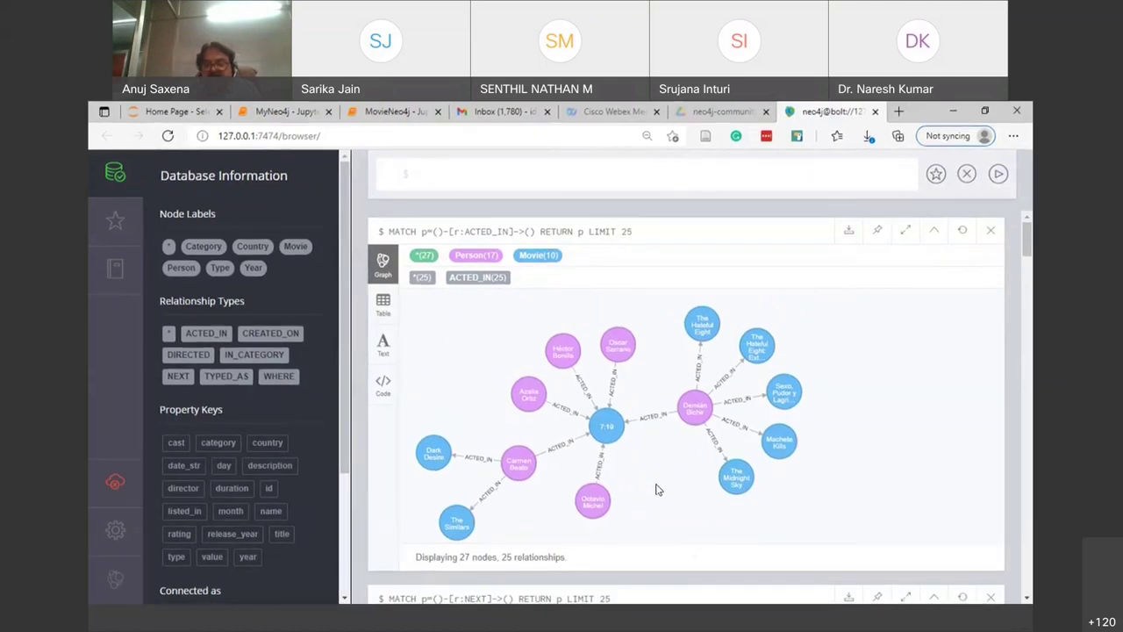
pyautogui.moveTo(659, 488); pyautogui.dragTo(639, 371)
pyautogui.moveTo(647, 466); pyautogui.dragTo(622, 346)
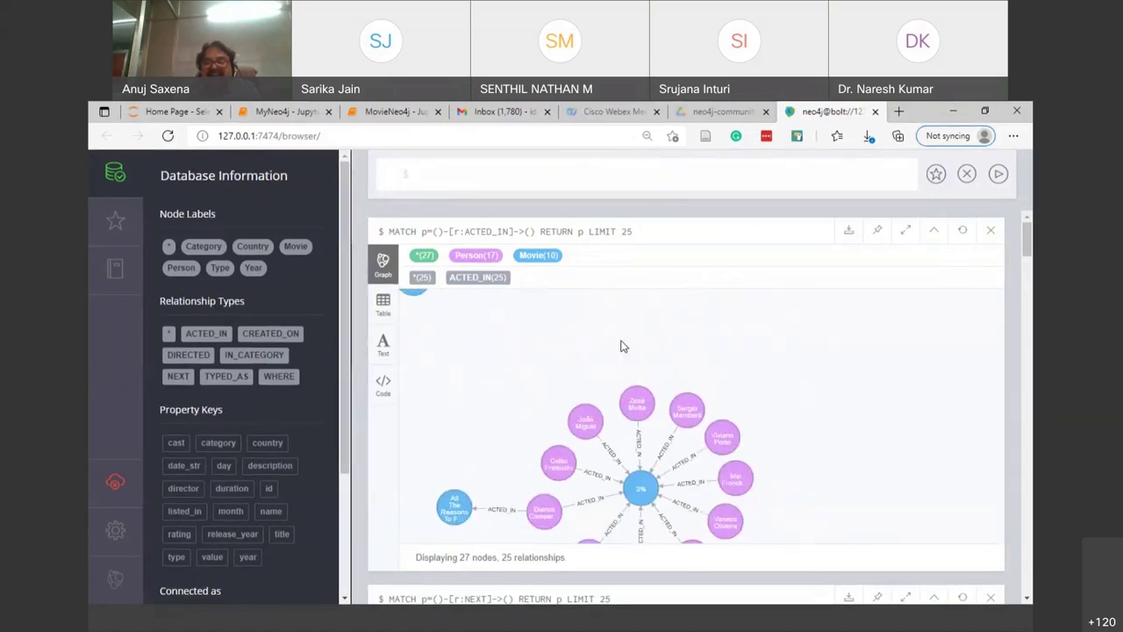
pyautogui.moveTo(744, 332); pyautogui.dragTo(743, 306)
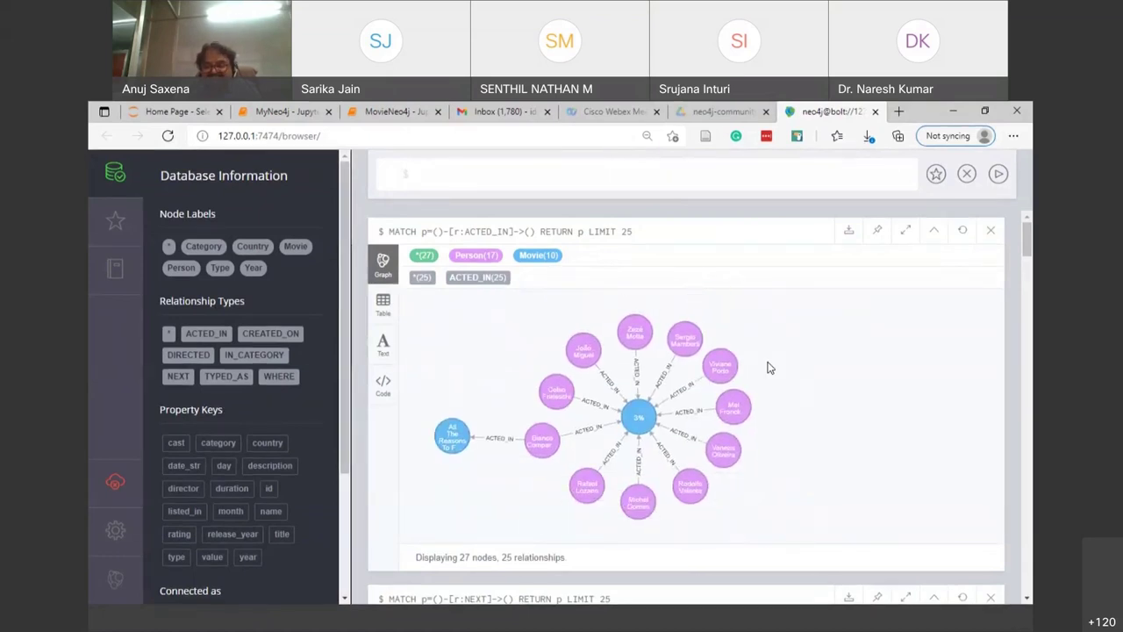
pyautogui.moveTo(767, 366); pyautogui.dragTo(767, 313)
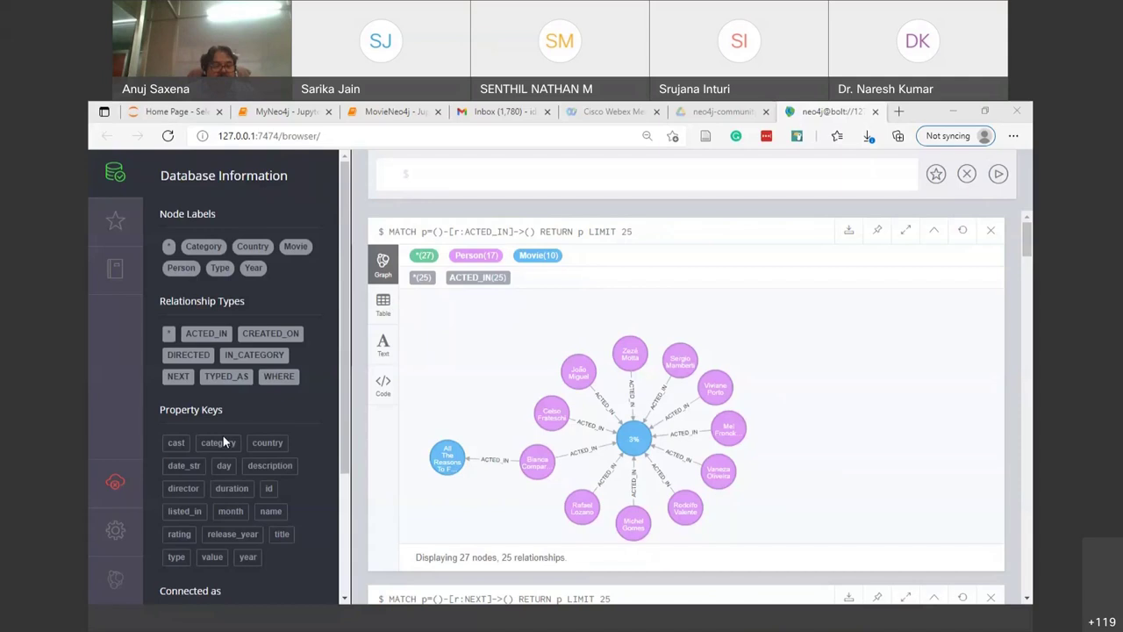
# Query up to 25 CREATED_ON relationships and up to 25 IN_CATEGORY relationships.
pyautogui.click(224, 465)
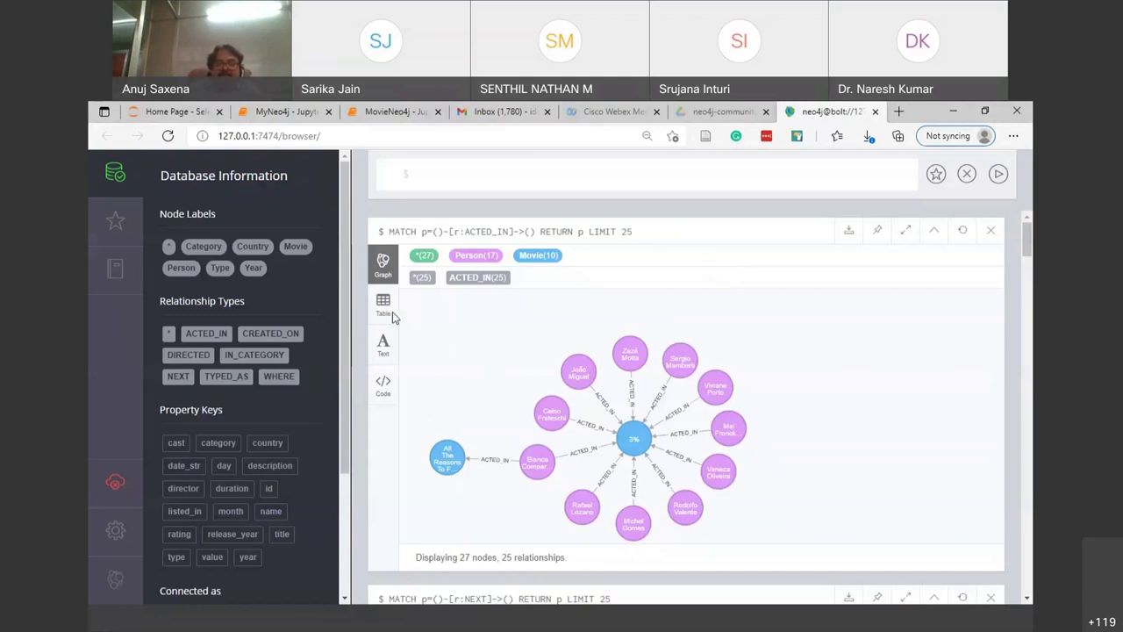
pyautogui.click(253, 336)
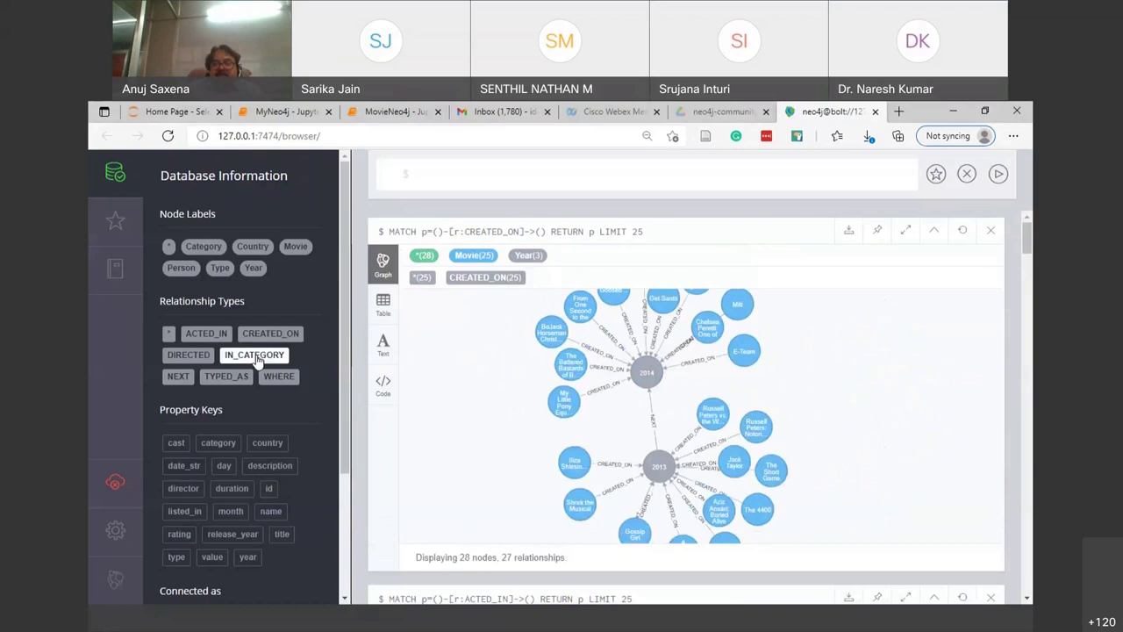
pyautogui.click(255, 357)
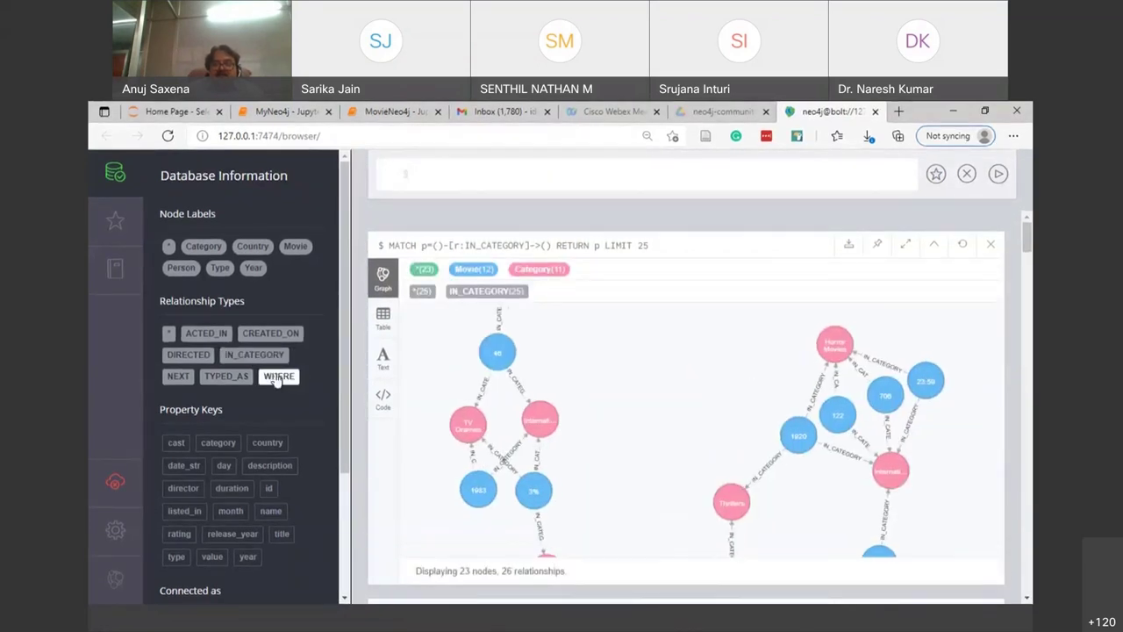
# Query up to 25 relationships each of the types WHERE, TYPED_AS and NEXT.
pyautogui.click(278, 377)
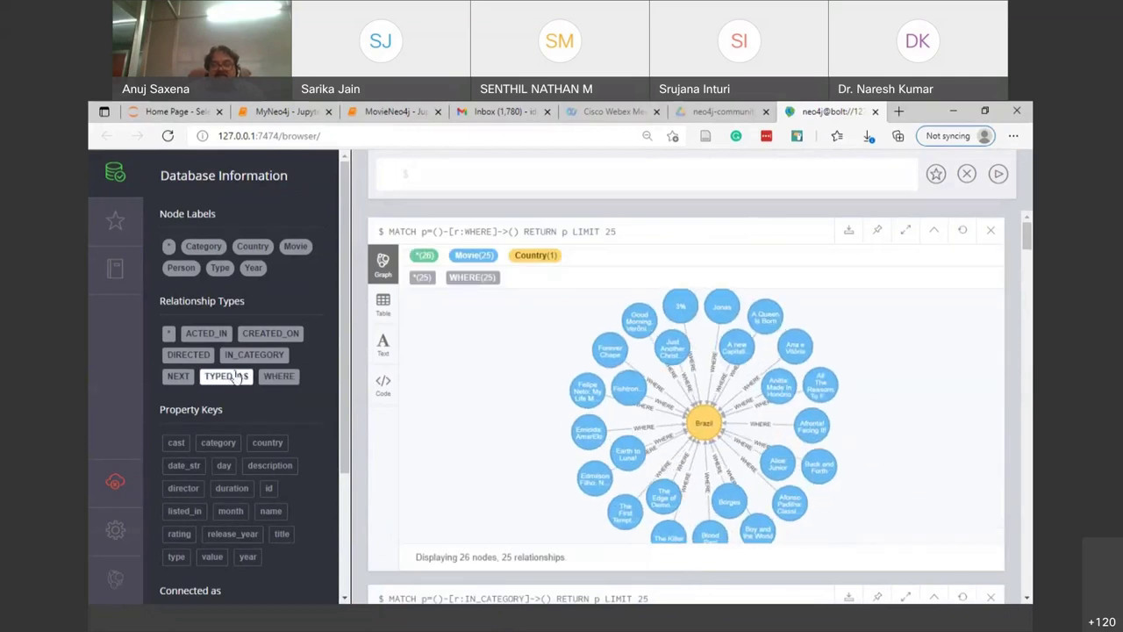
pyautogui.click(235, 376)
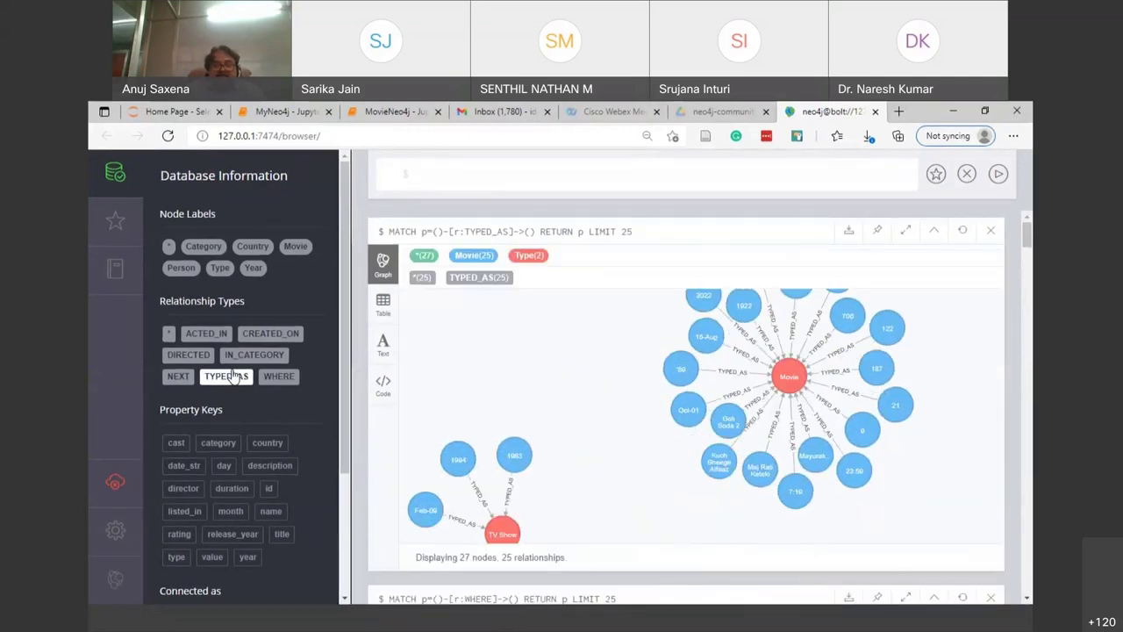
pyautogui.click(178, 376)
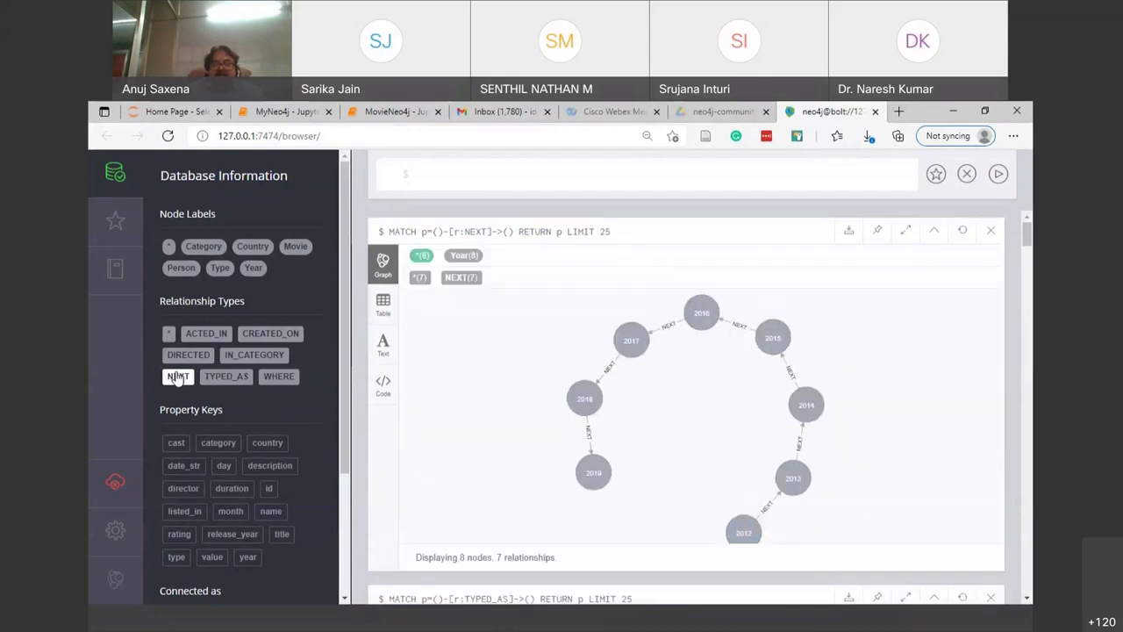
# Query the distinct values of the cast, category and country property keys, and look over the connection and database details.
pyautogui.click(174, 443)
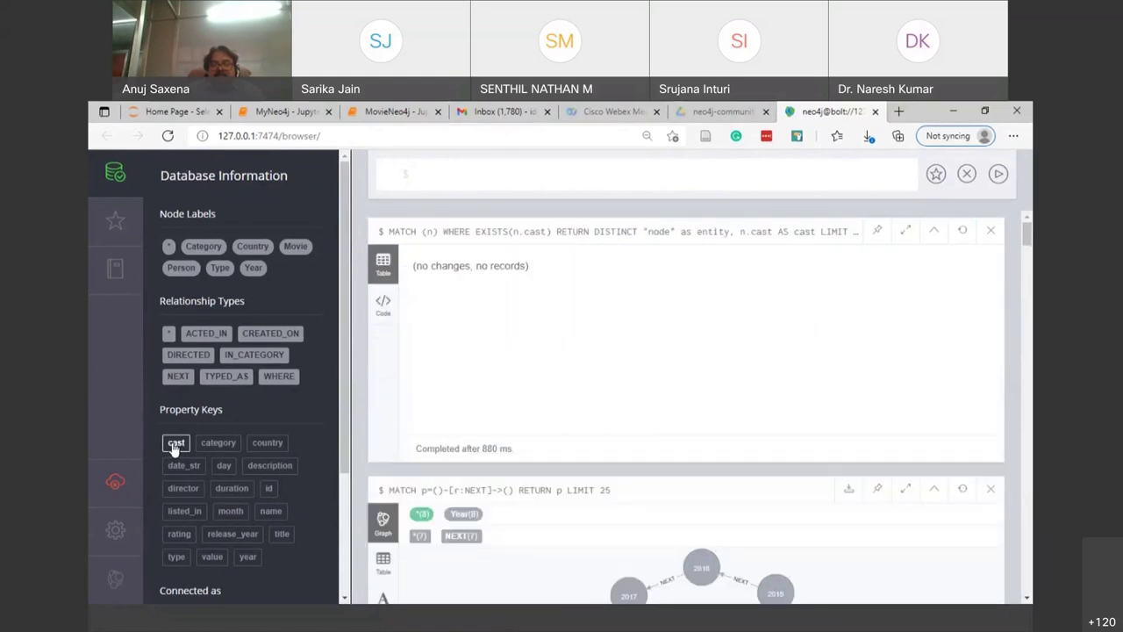
pyautogui.click(219, 444)
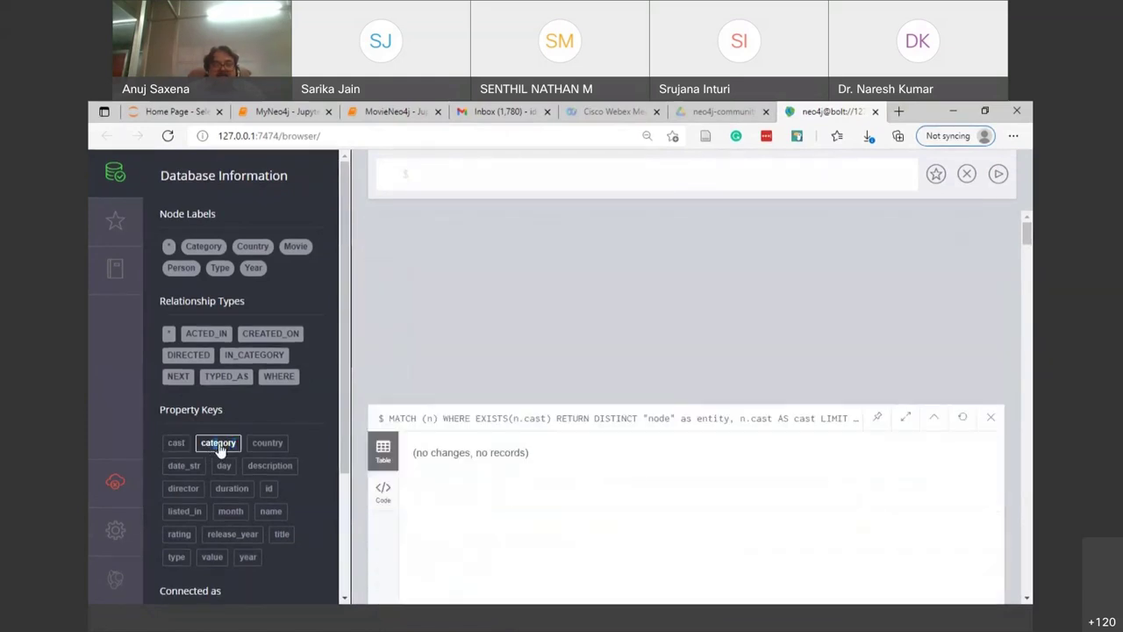
pyautogui.click(219, 443)
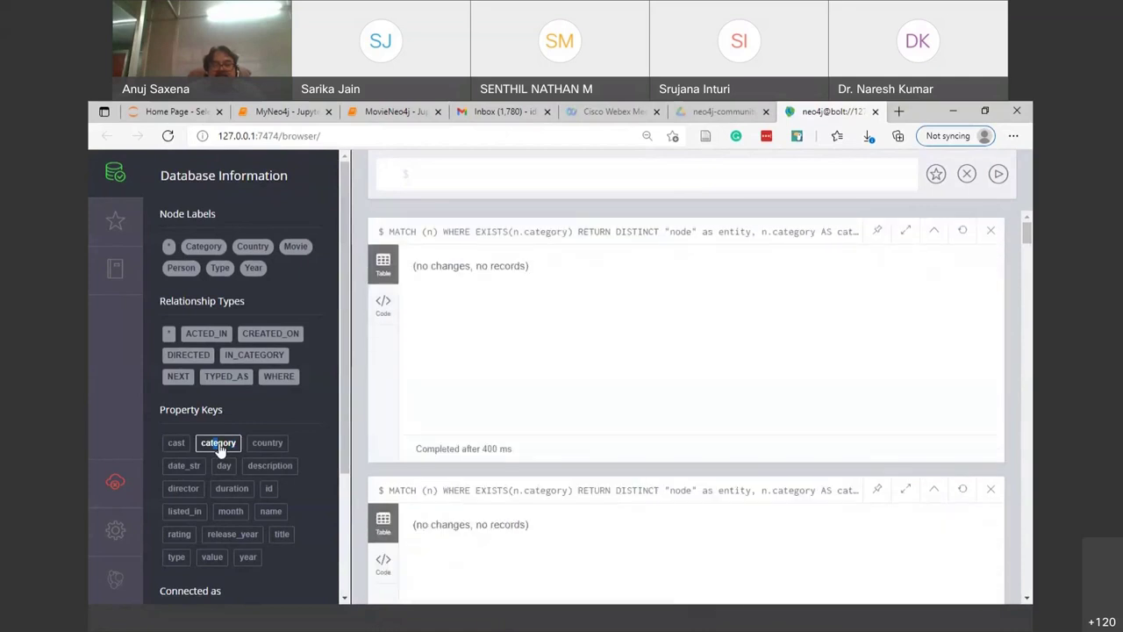
pyautogui.click(269, 447)
pyautogui.scroll(-2, 271, 444)
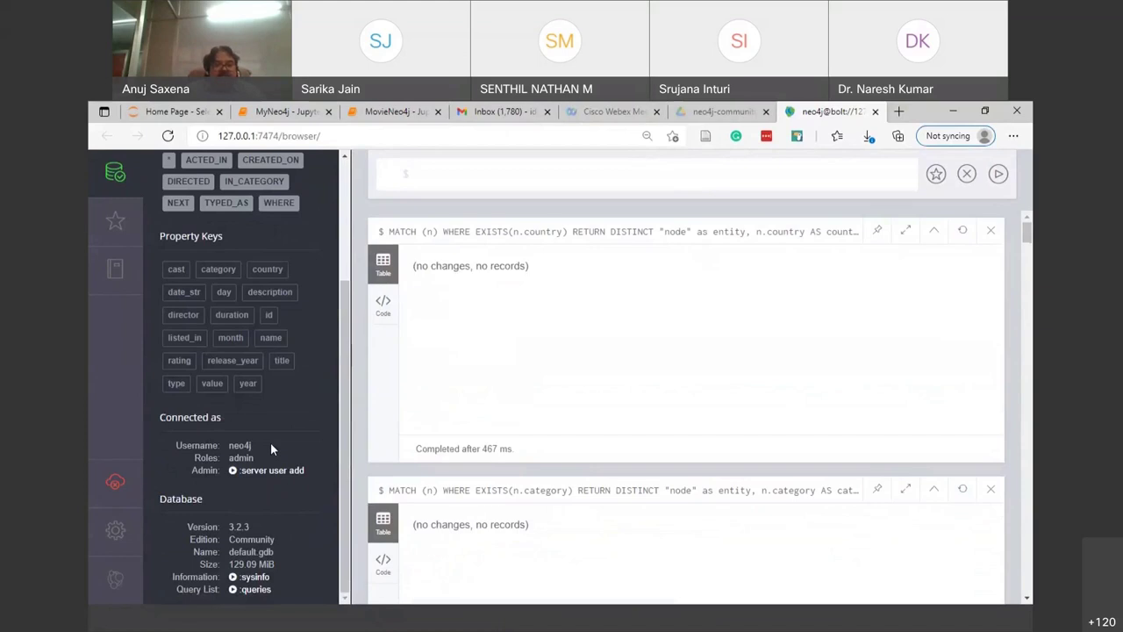
pyautogui.scroll(2, 270, 442)
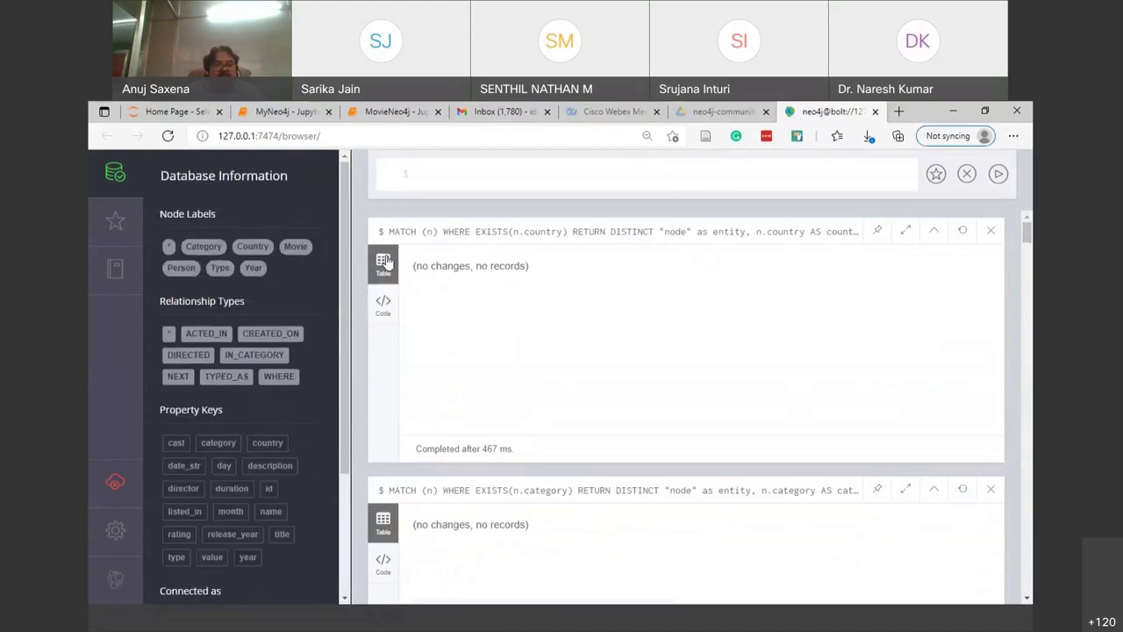
# Query up to 25 ACTED_IN relationships and compare the result in its table, text, code and graph views.
pyautogui.click(205, 333)
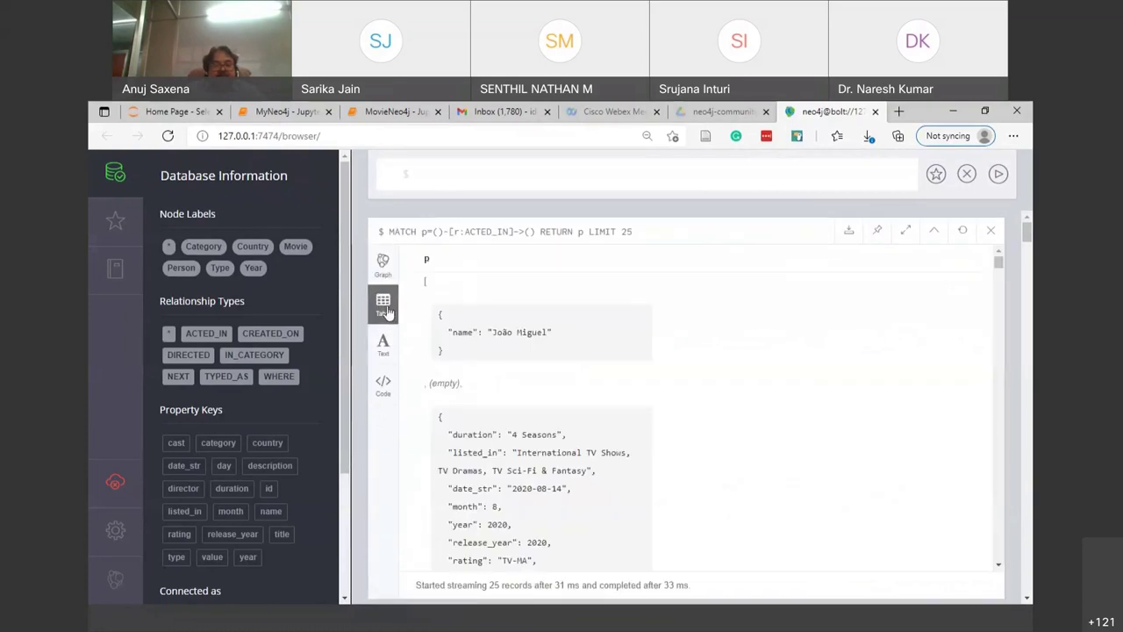
pyautogui.click(384, 266)
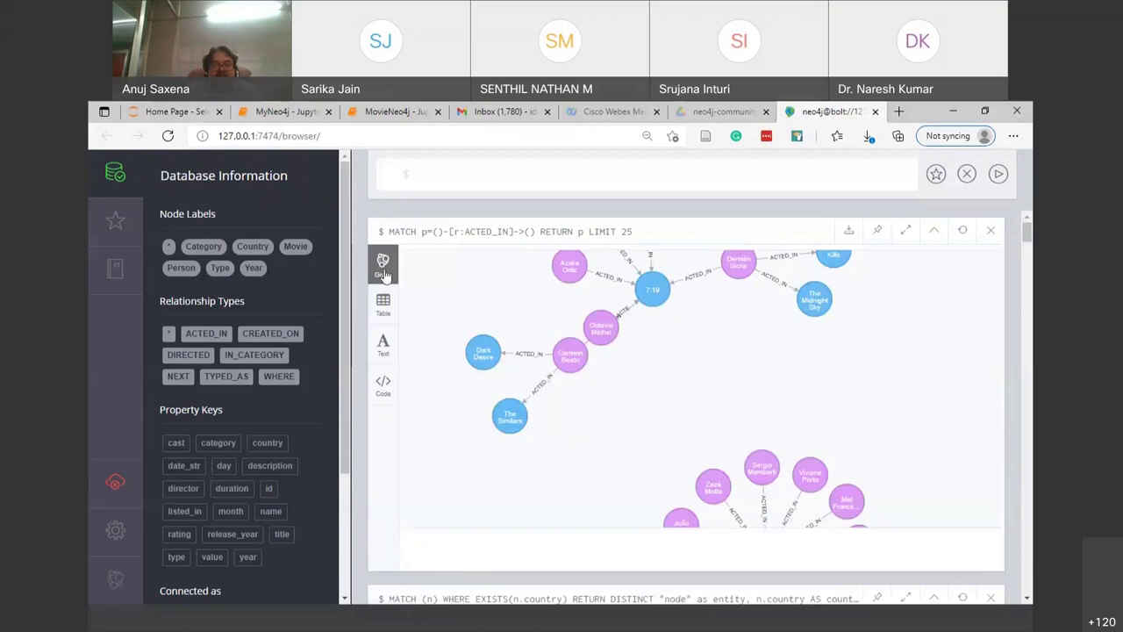
pyautogui.click(378, 305)
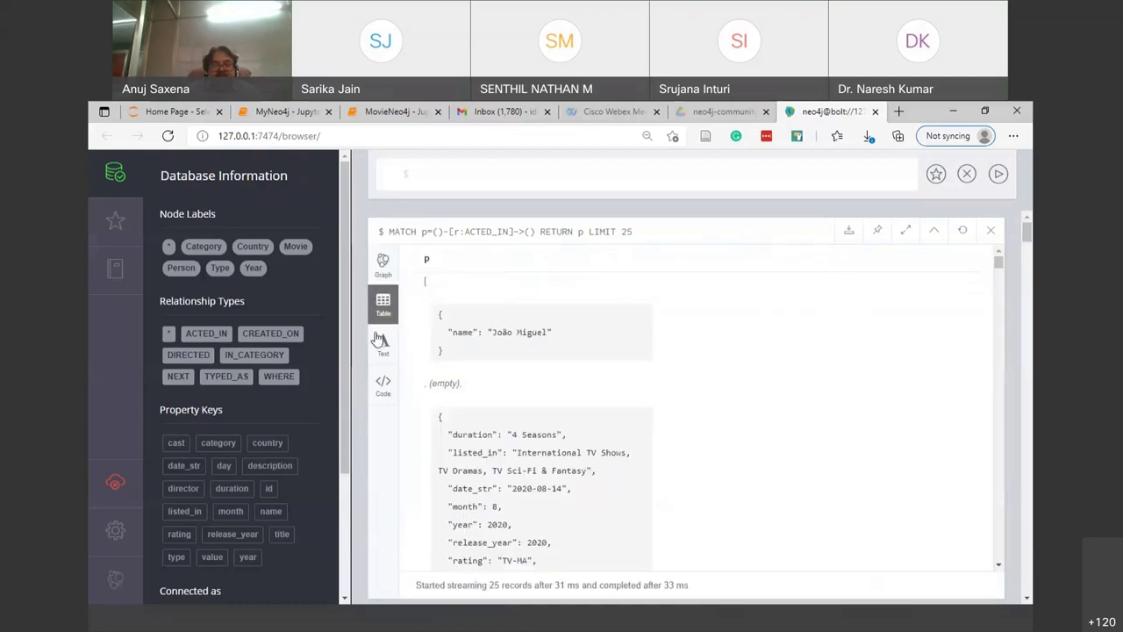
pyautogui.click(380, 340)
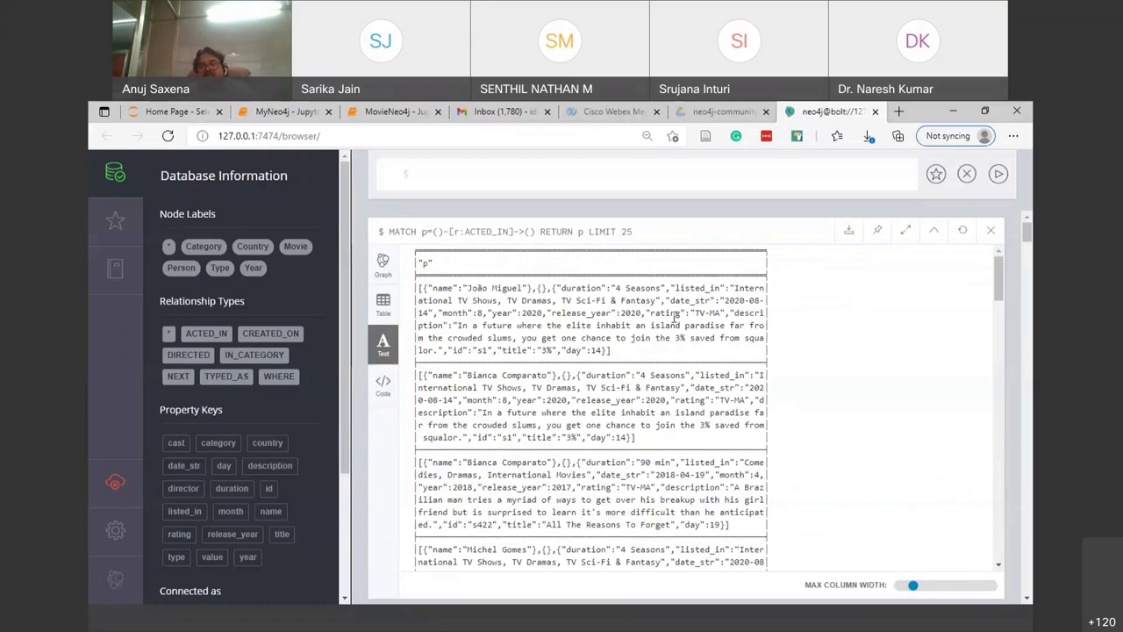
pyautogui.click(383, 388)
pyautogui.click(383, 347)
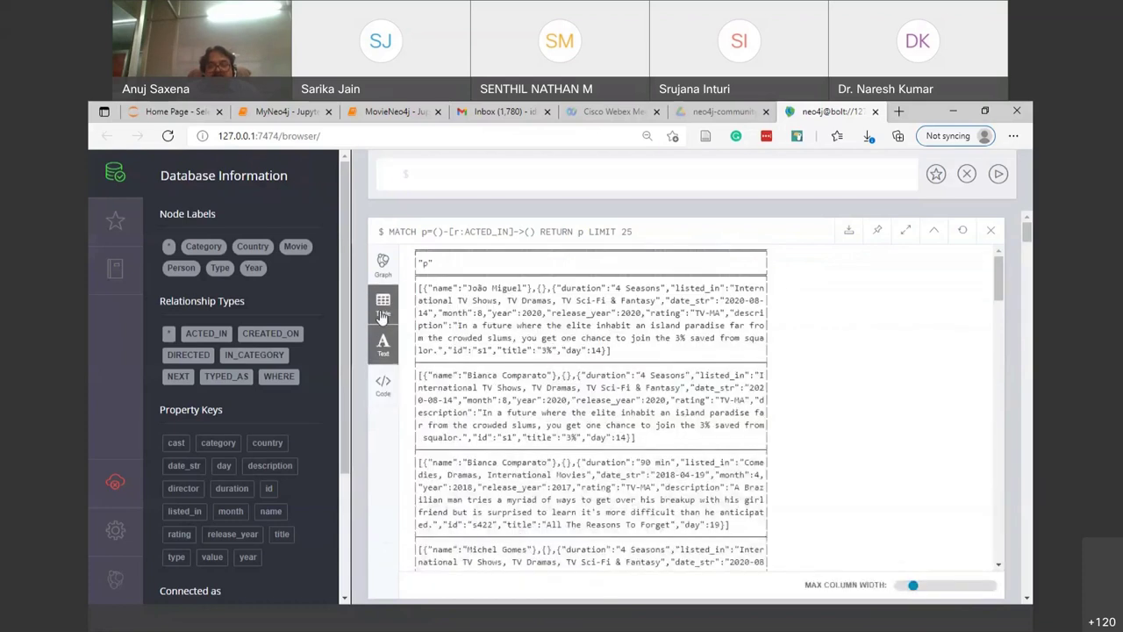
pyautogui.click(383, 307)
pyautogui.click(382, 262)
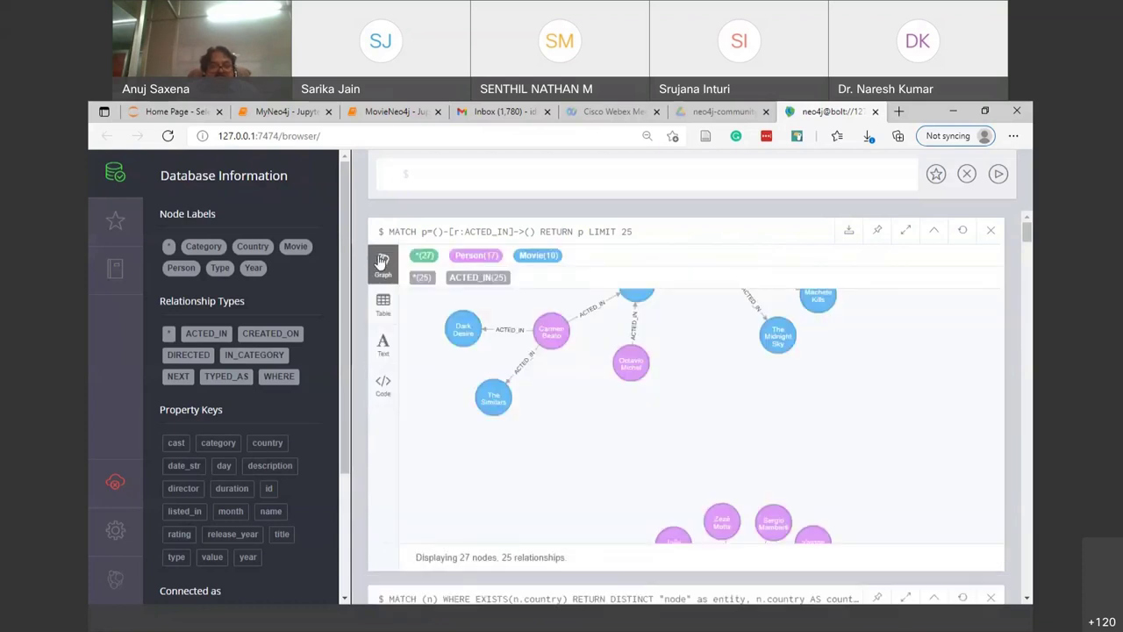
# Query the distinct values of the release_year and value property keys.
pyautogui.click(215, 539)
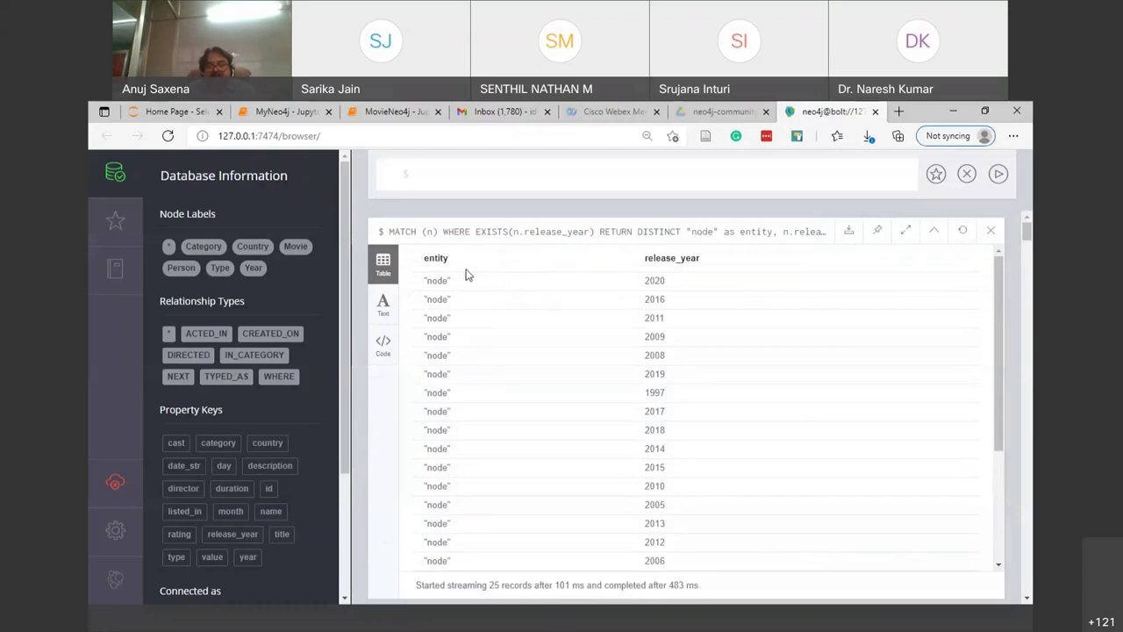
pyautogui.click(248, 558)
pyautogui.click(216, 563)
pyautogui.click(228, 541)
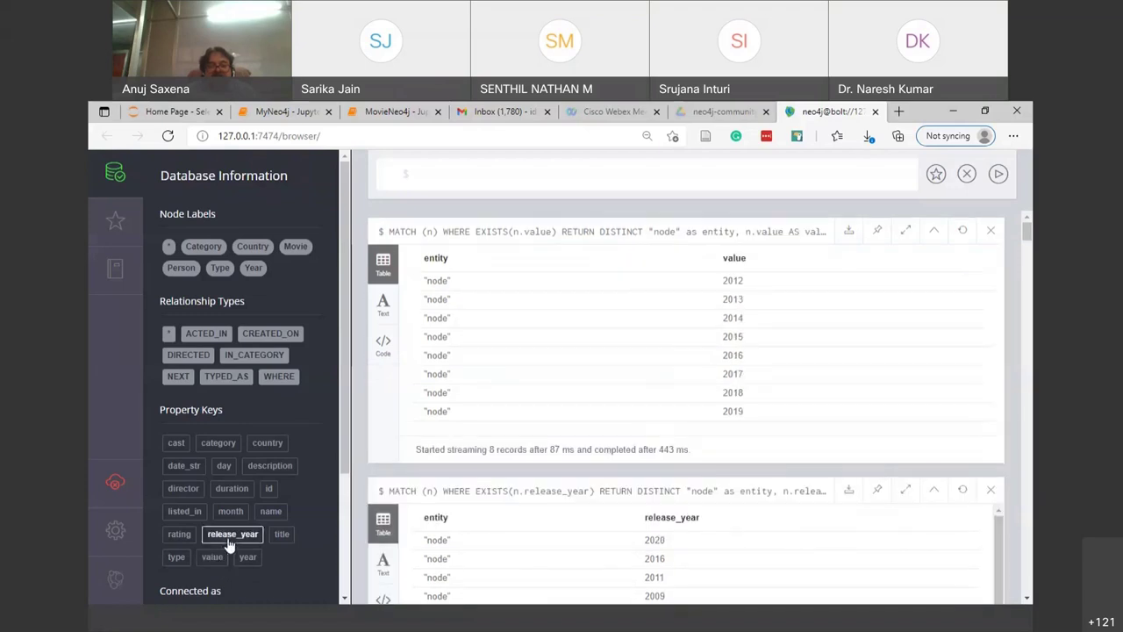
# Query the distinct values of the duration, id and listed_in property keys, and up to 25 nodes of any label.
pyautogui.click(233, 492)
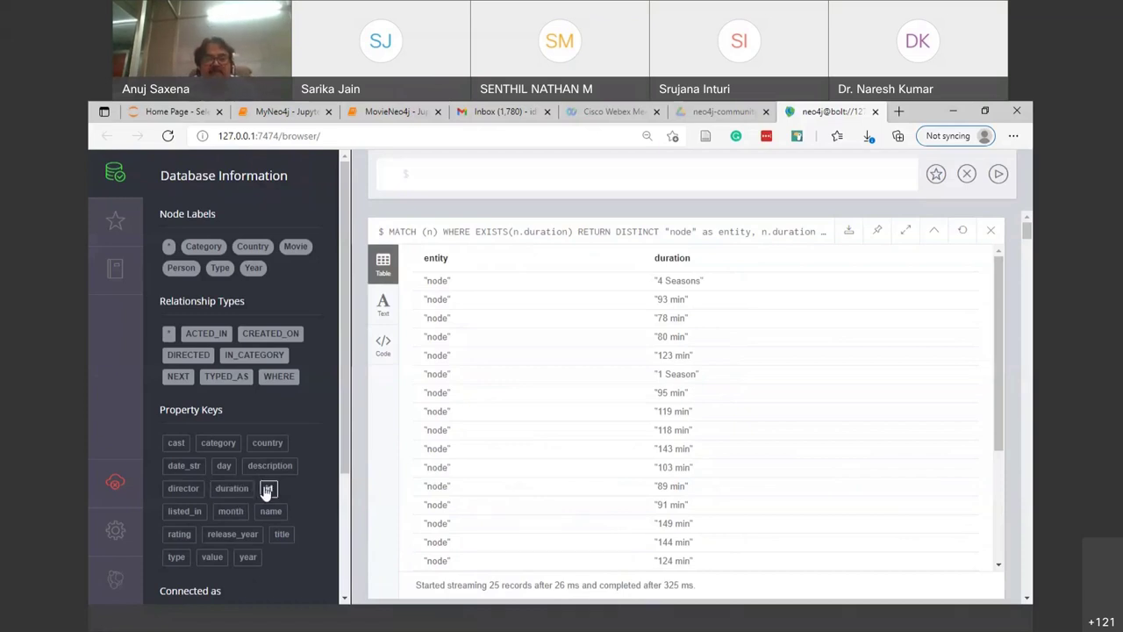
pyautogui.click(268, 490)
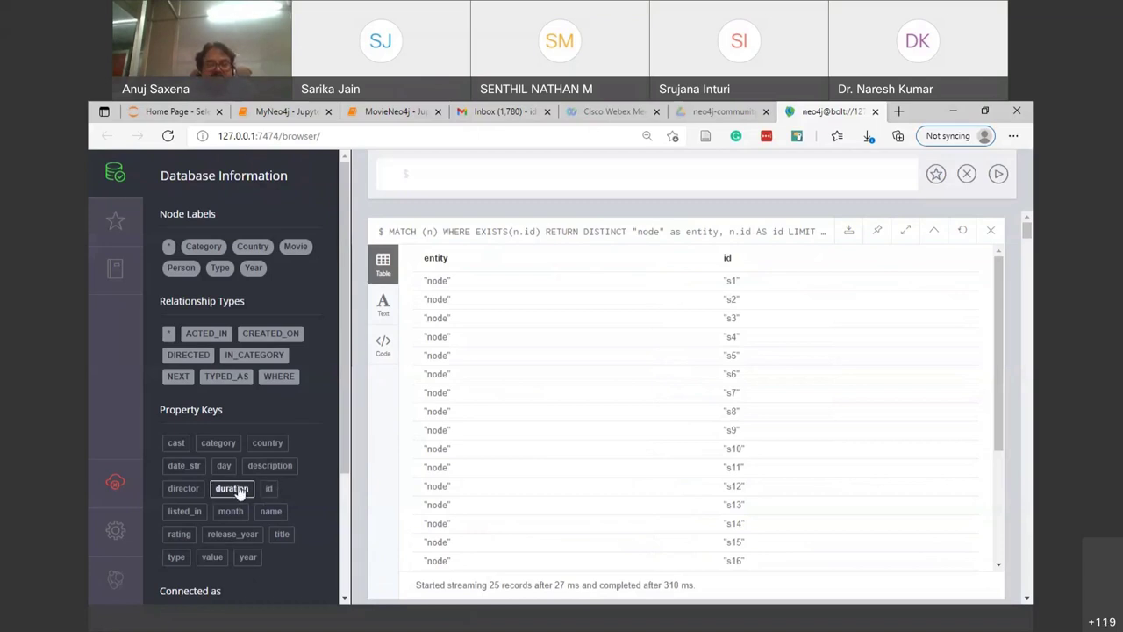
pyautogui.click(165, 516)
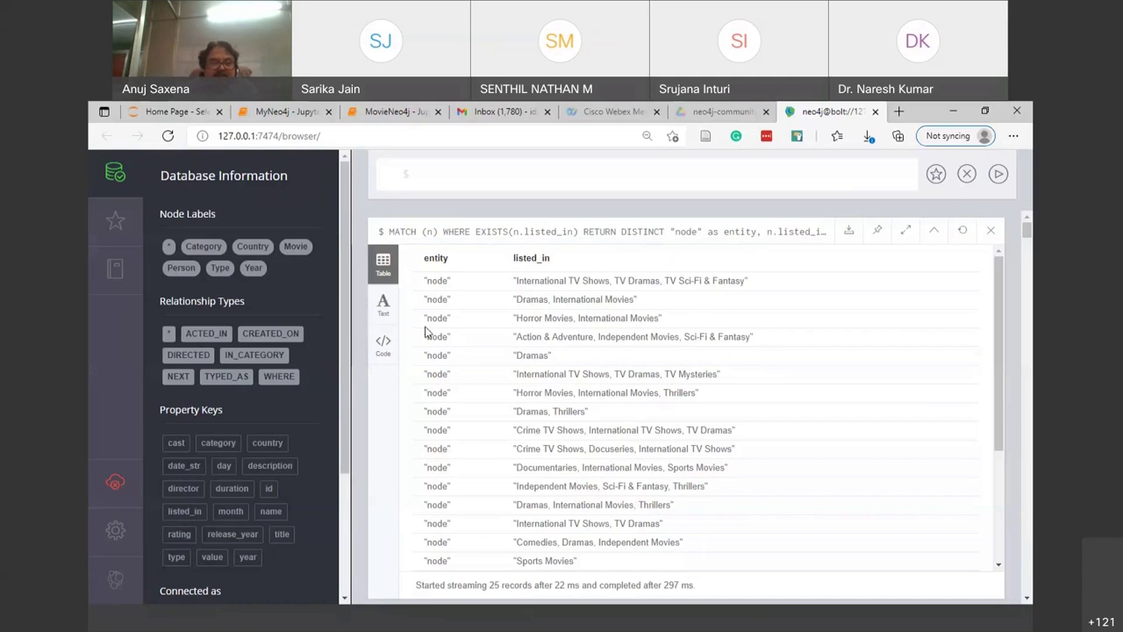
pyautogui.click(168, 249)
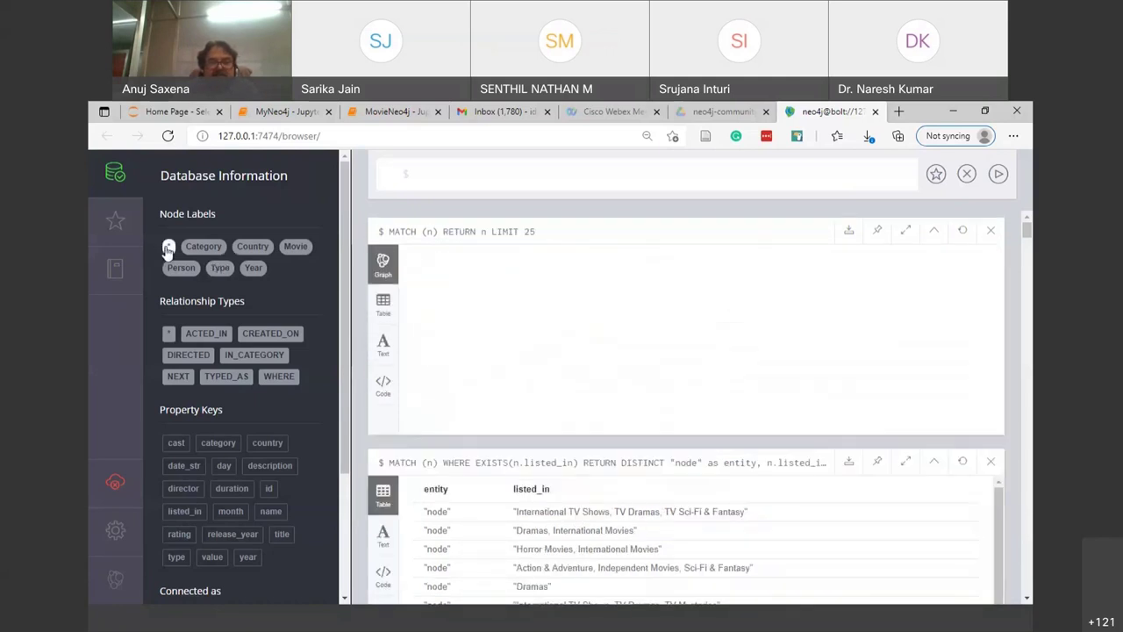